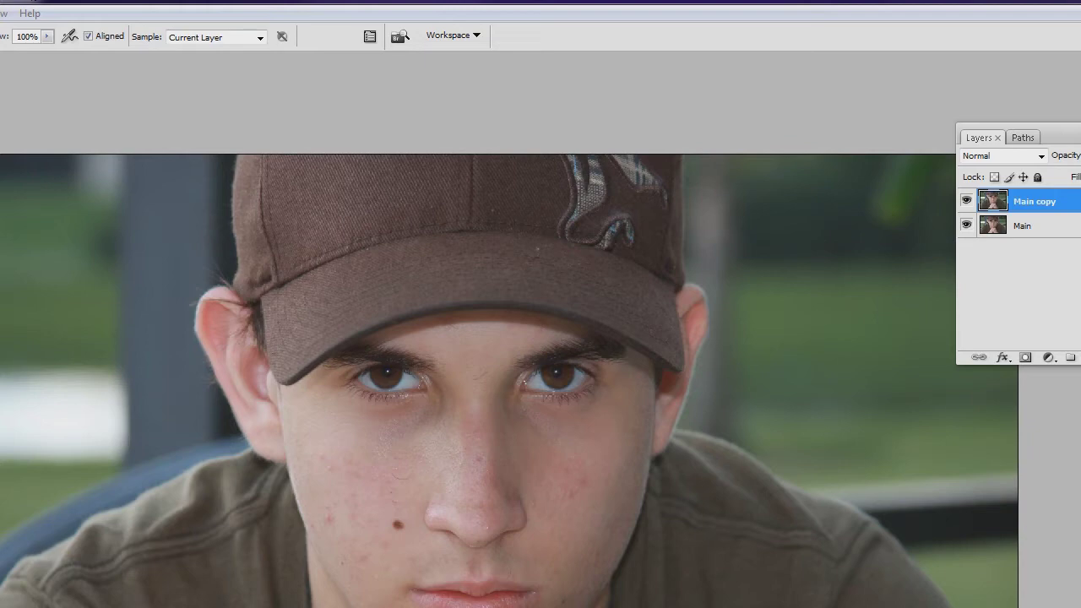
Check the empty Paths list, go back to Layers, and select the Pen tool.
{"action": "left_click", "coordinate": [1020, 142]}
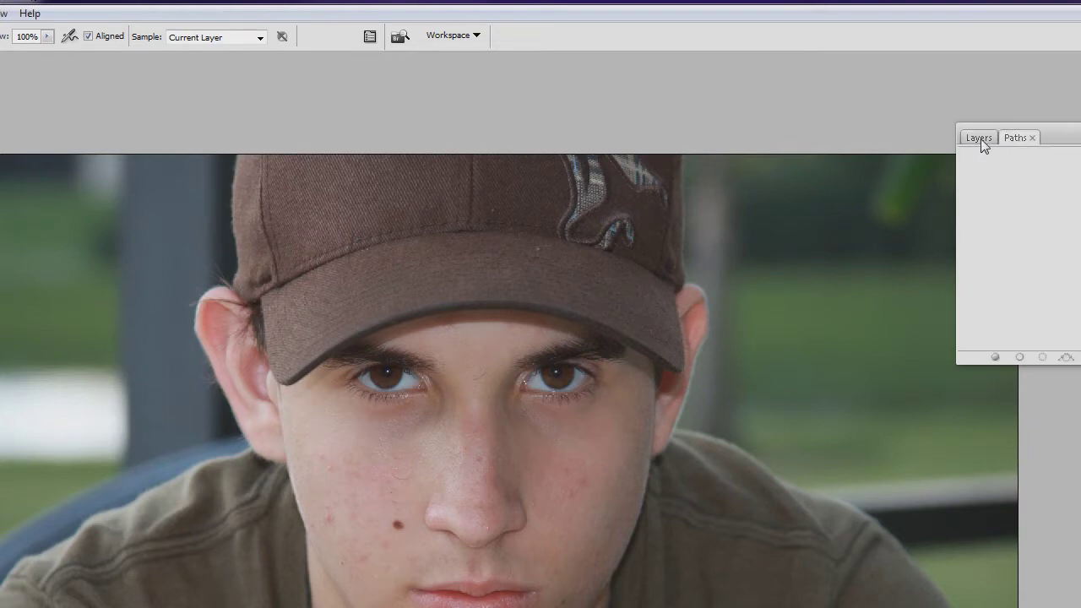
{"action": "left_click", "coordinate": [979, 139]}
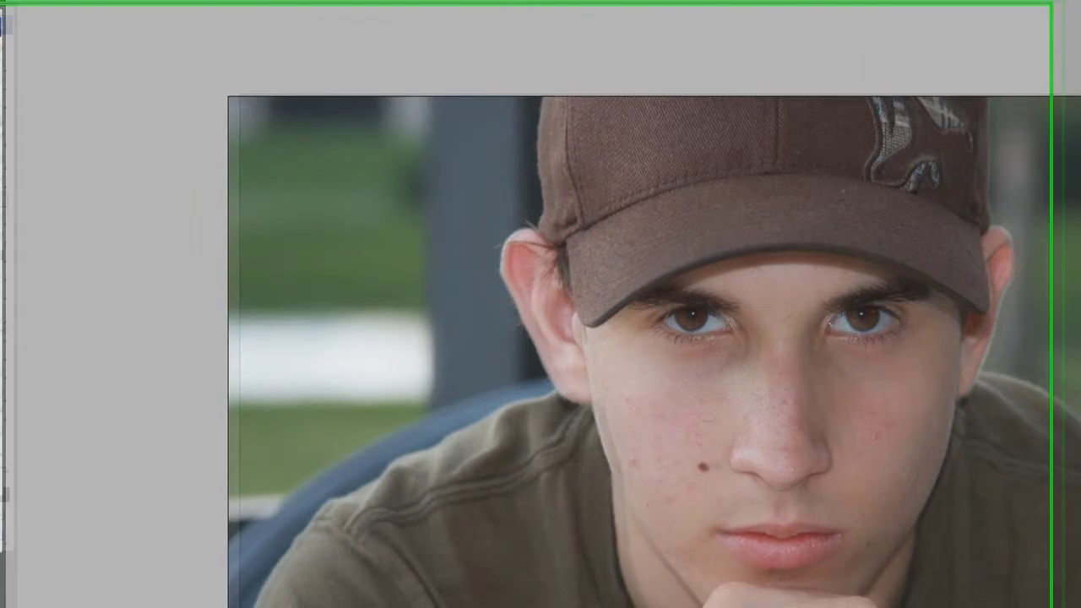
{"action": "key", "text": "p"}
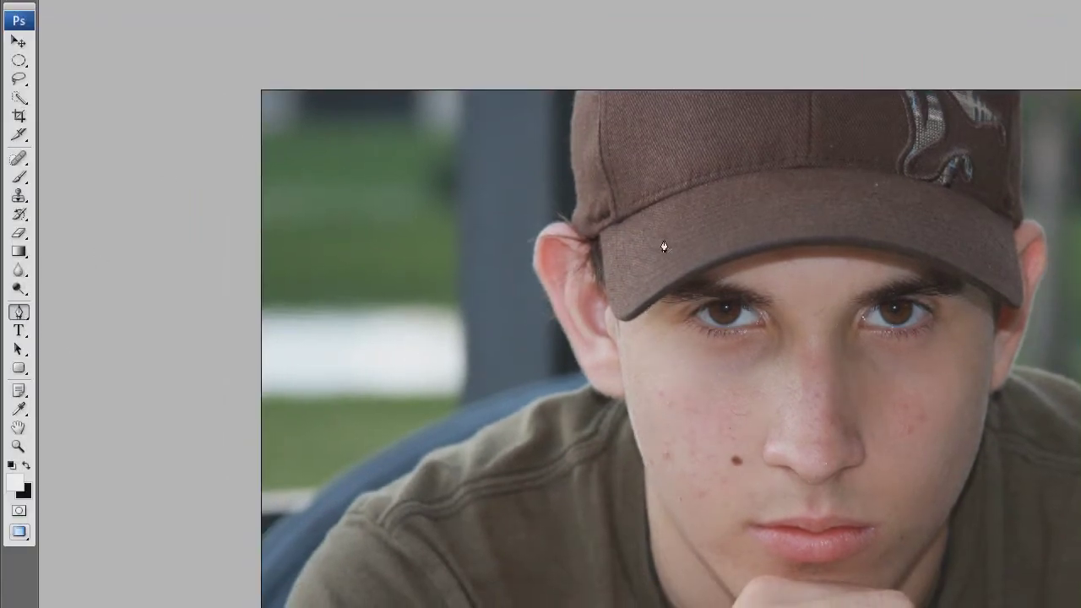
Select the Clone Stamp tool for skin retouching.
{"action": "left_click", "coordinate": [18, 195]}
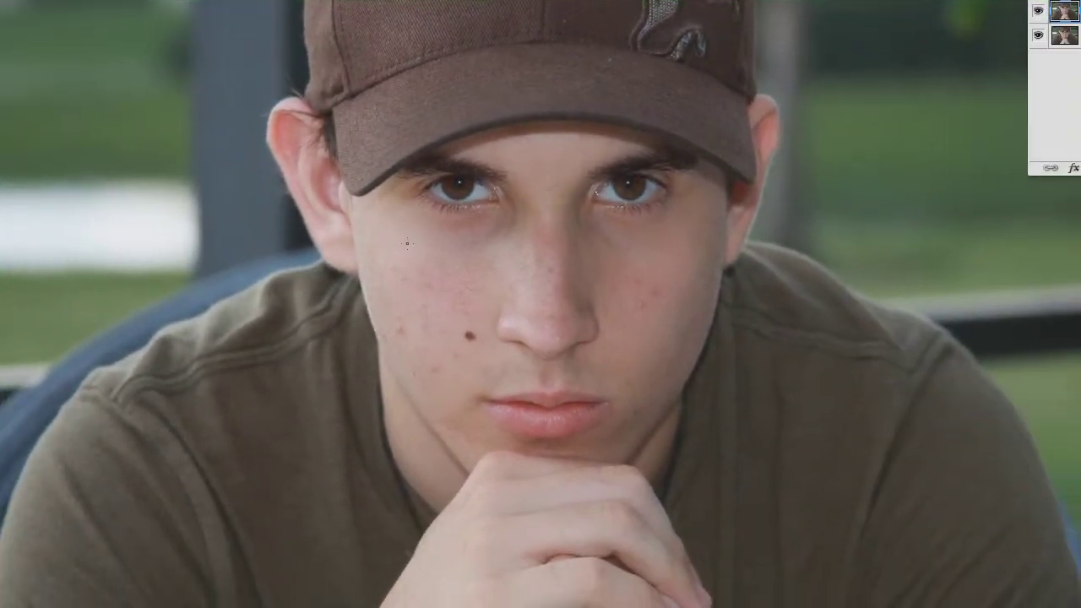
Set the soft 13 brush to a 133 px master diameter at 0% hardness.
{"action": "right_click", "coordinate": [446, 285]}
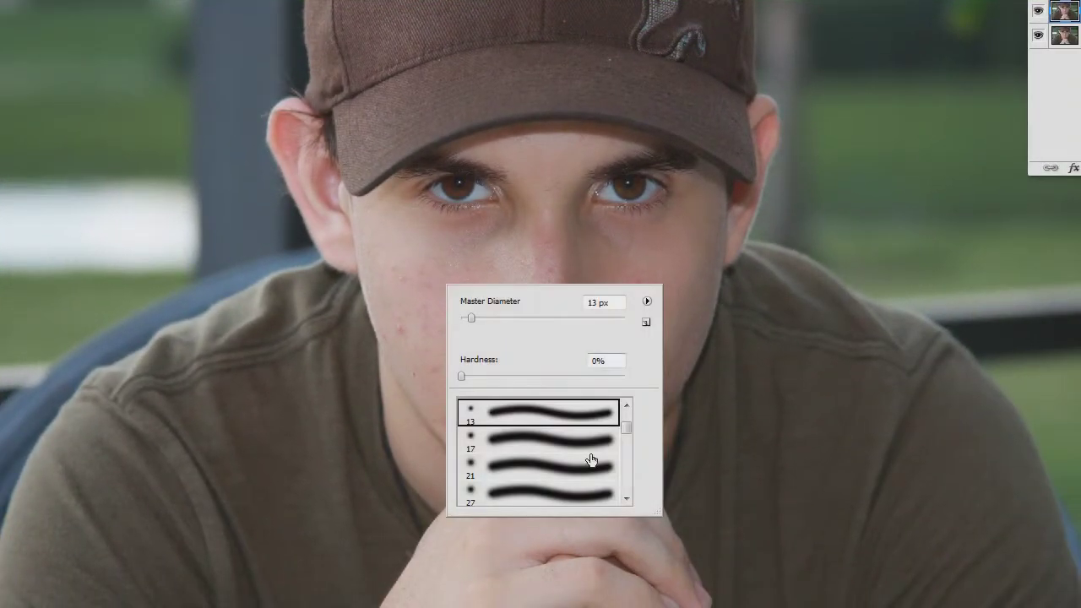
{"action": "double_click", "coordinate": [517, 422]}
{"action": "right_click", "coordinate": [451, 306]}
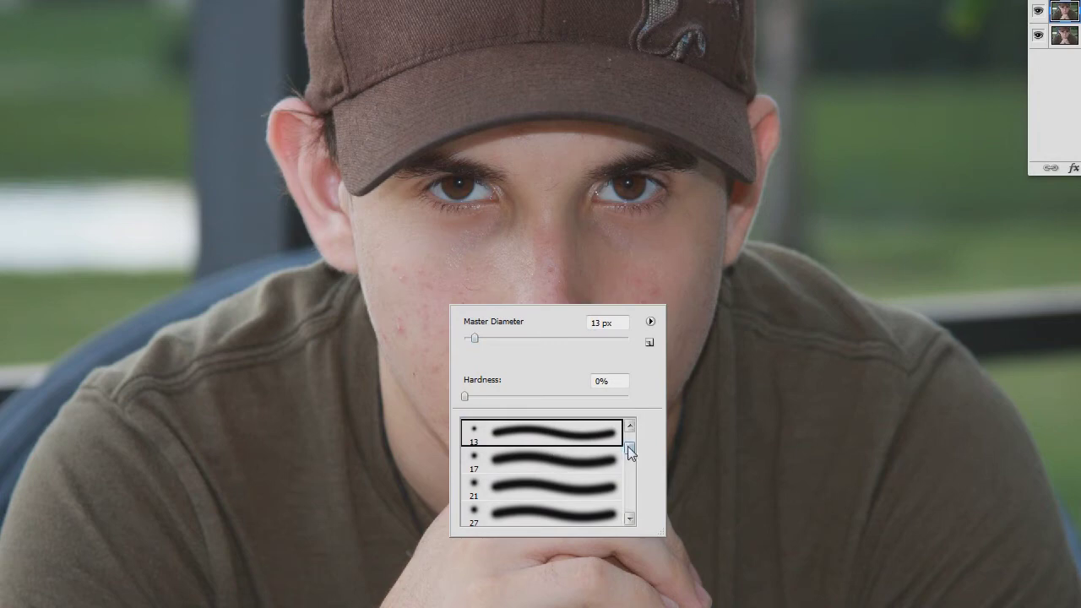
{"action": "scroll", "coordinate": [627, 445], "scroll_direction": "up", "scroll_amount": 1}
{"action": "scroll", "coordinate": [631, 450], "scroll_direction": "down", "scroll_amount": 2}
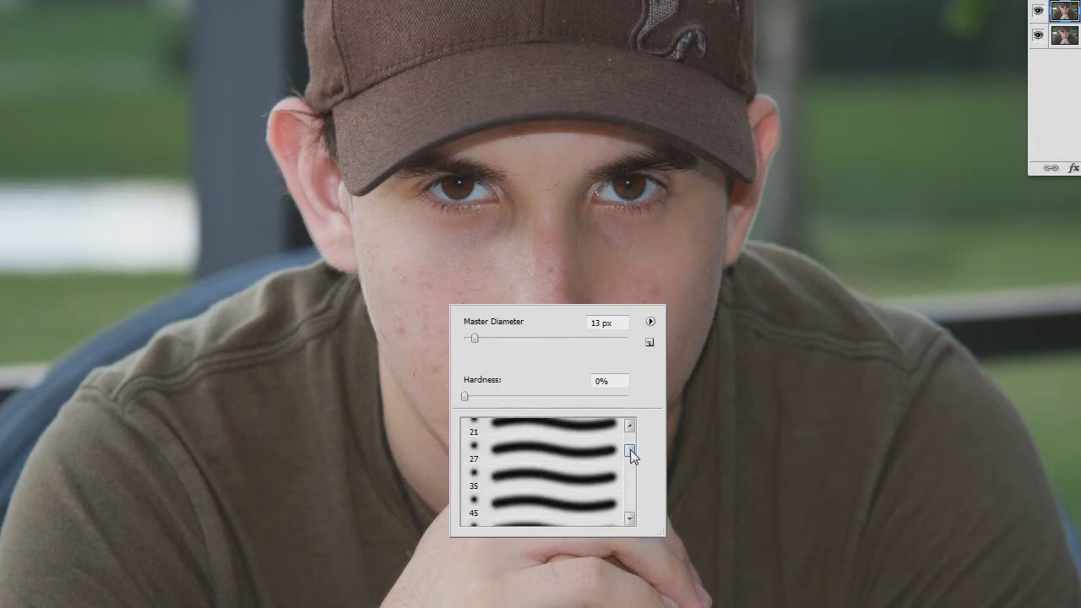
{"action": "scroll", "coordinate": [633, 446], "scroll_direction": "up", "scroll_amount": 1}
{"action": "right_click", "coordinate": [440, 264]}
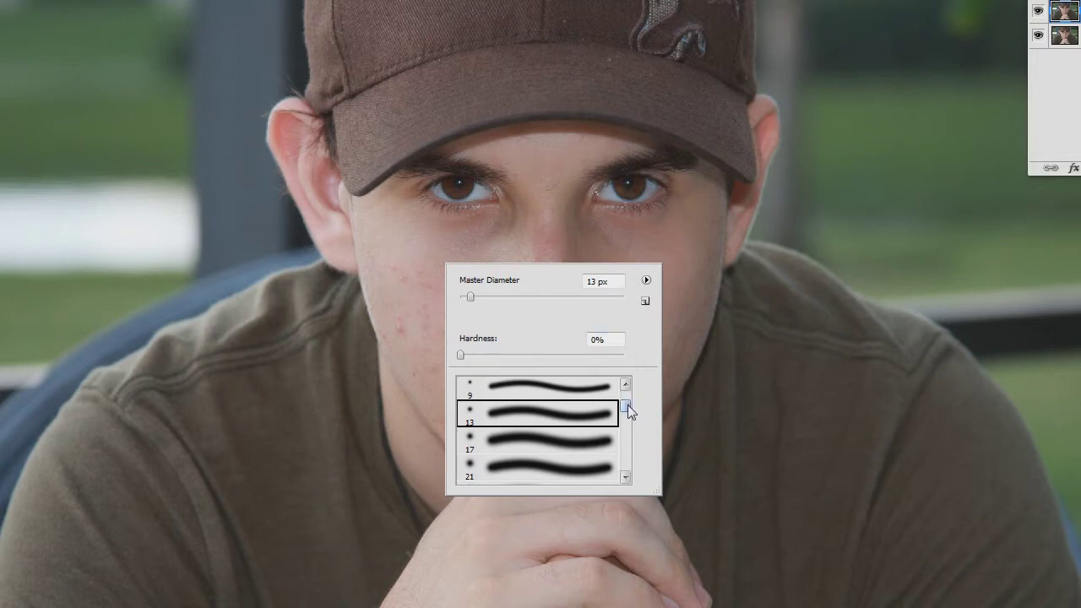
{"action": "scroll", "coordinate": [627, 403], "scroll_direction": "up", "scroll_amount": 1}
{"action": "left_click_drag", "start_coordinate": [471, 299], "coordinate": [556, 298]}
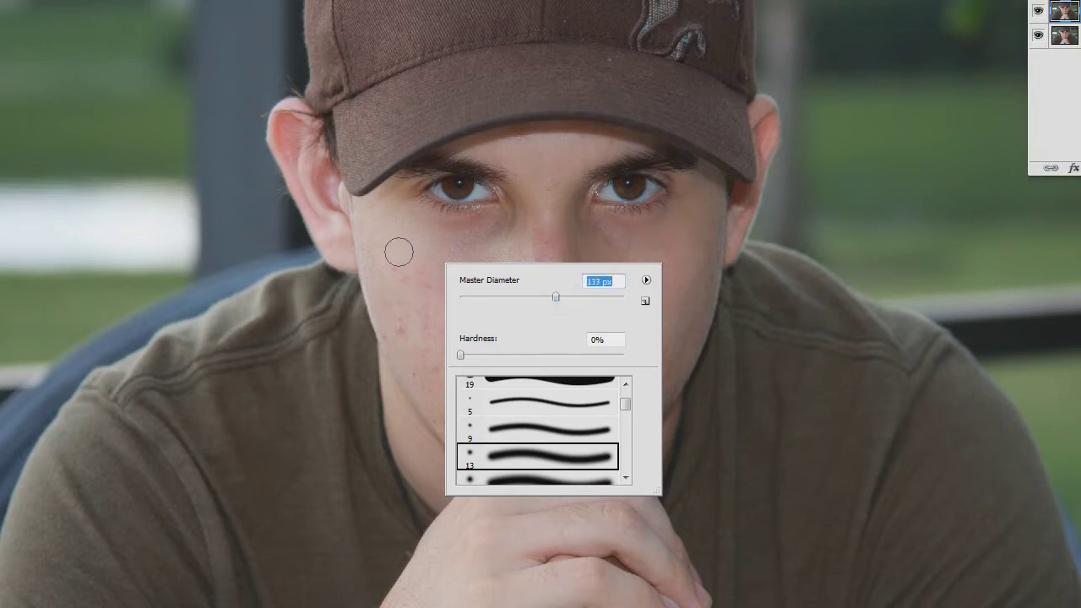
{"action": "double_click", "coordinate": [540, 456]}
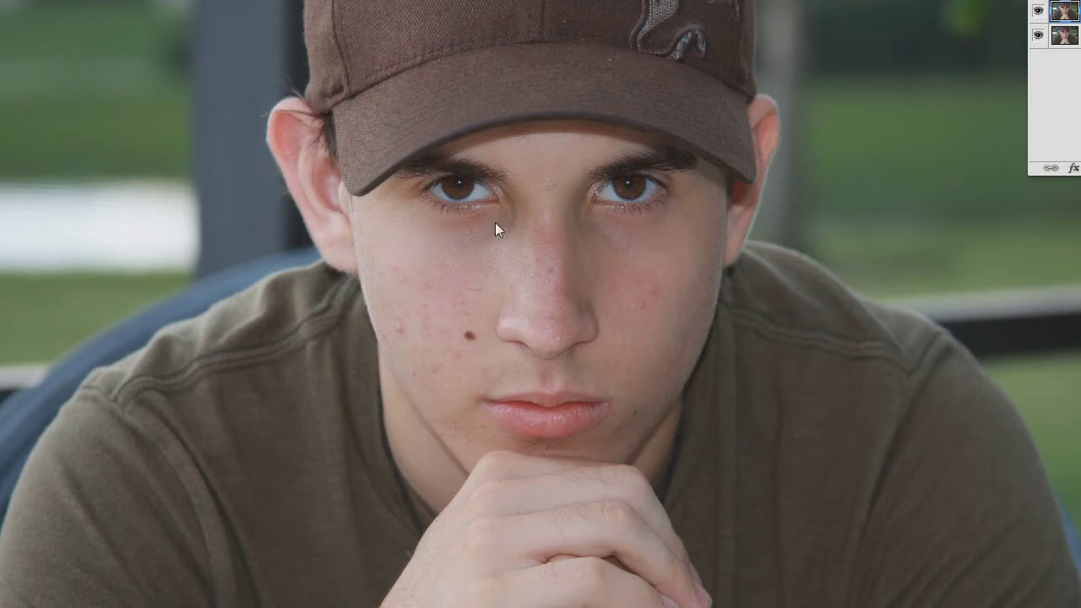
Sample clean left-cheek skin and enlarge the clone brush diameter.
{"action": "left_click", "coordinate": [395, 245], "text": "alt"}
{"action": "right_click", "coordinate": [401, 278]}
{"action": "left_click_drag", "start_coordinate": [439, 310], "coordinate": [530, 310]}
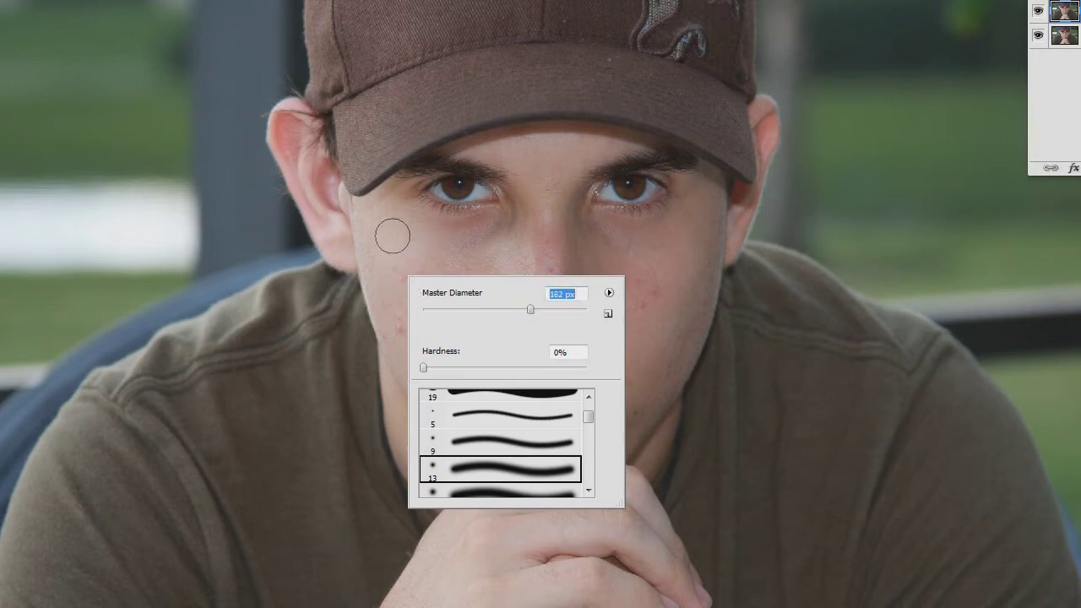
{"action": "key", "text": "Return"}
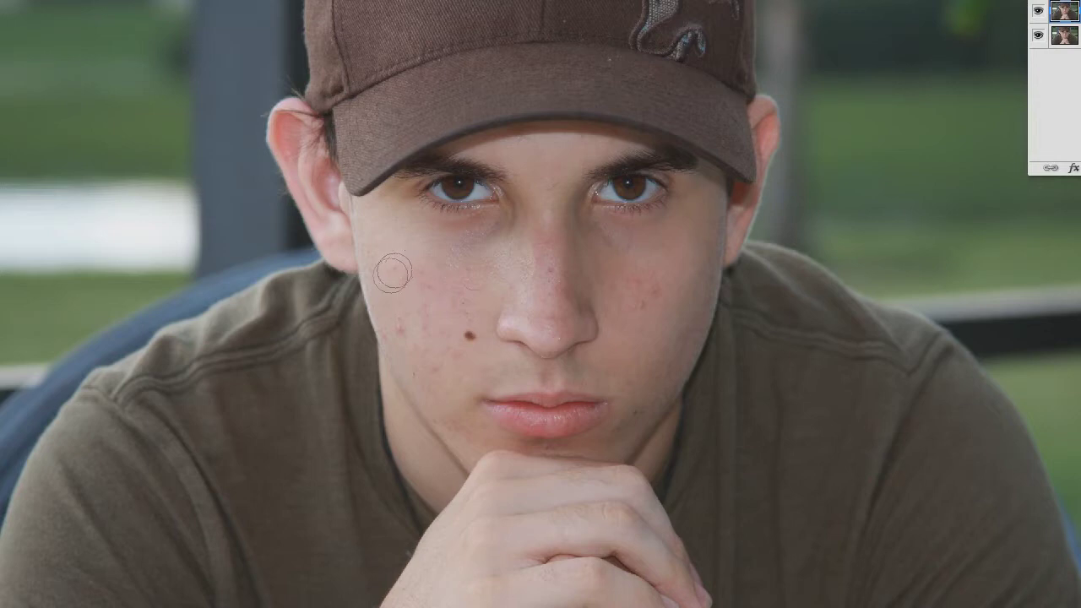
Resample cheek skin, set the brush to 127 px, and paint over left-cheek blemishes.
{"action": "left_click", "coordinate": [400, 236], "text": "alt"}
{"action": "right_click", "coordinate": [498, 270]}
{"action": "left_click_drag", "start_coordinate": [619, 302], "coordinate": [605, 303]}
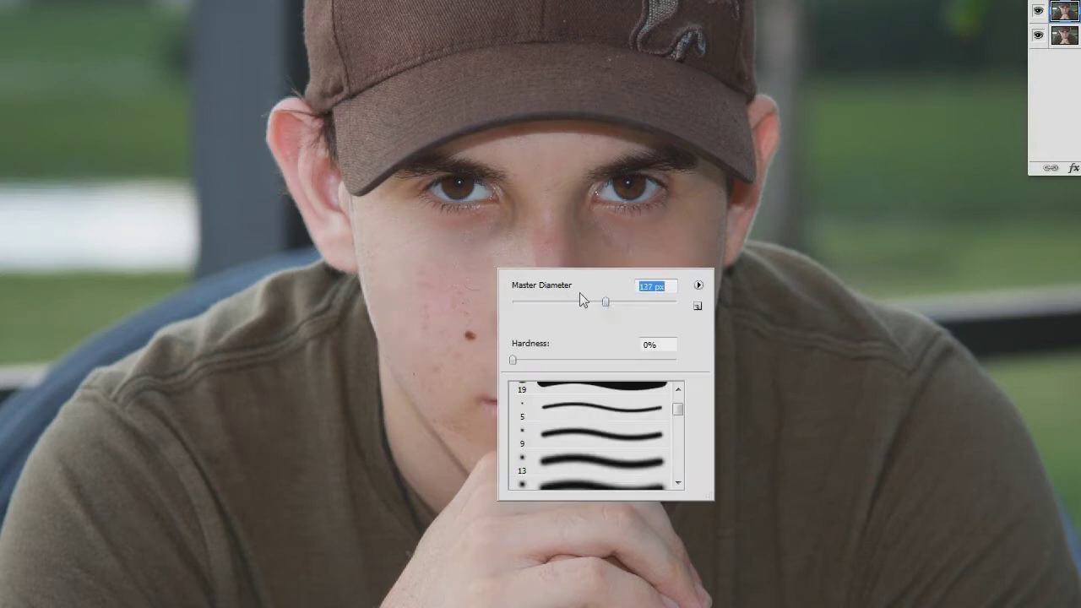
{"action": "key", "text": "Return"}
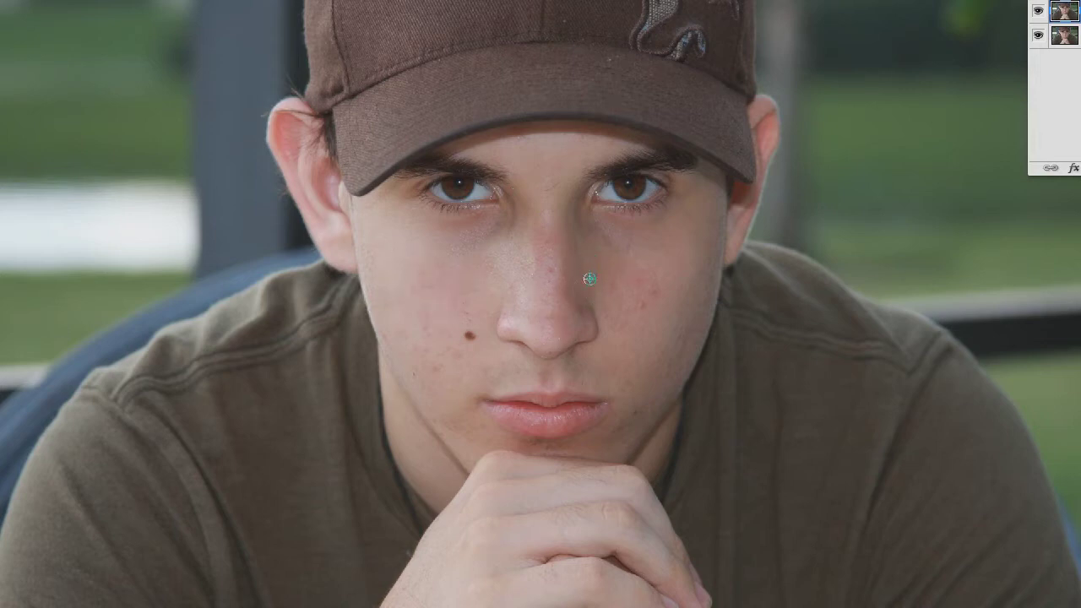
{"action": "left_click_drag", "start_coordinate": [425, 287], "coordinate": [413, 300]}
Sample and dab clean skin onto another blemish, then shrink the brush to 100 px.
{"action": "left_click", "coordinate": [459, 380], "text": "alt"}
{"action": "left_click", "coordinate": [434, 366]}
{"action": "right_click", "coordinate": [762, 319]}
{"action": "left_click_drag", "start_coordinate": [731, 327], "coordinate": [705, 327]}
{"action": "key", "text": "Return"}
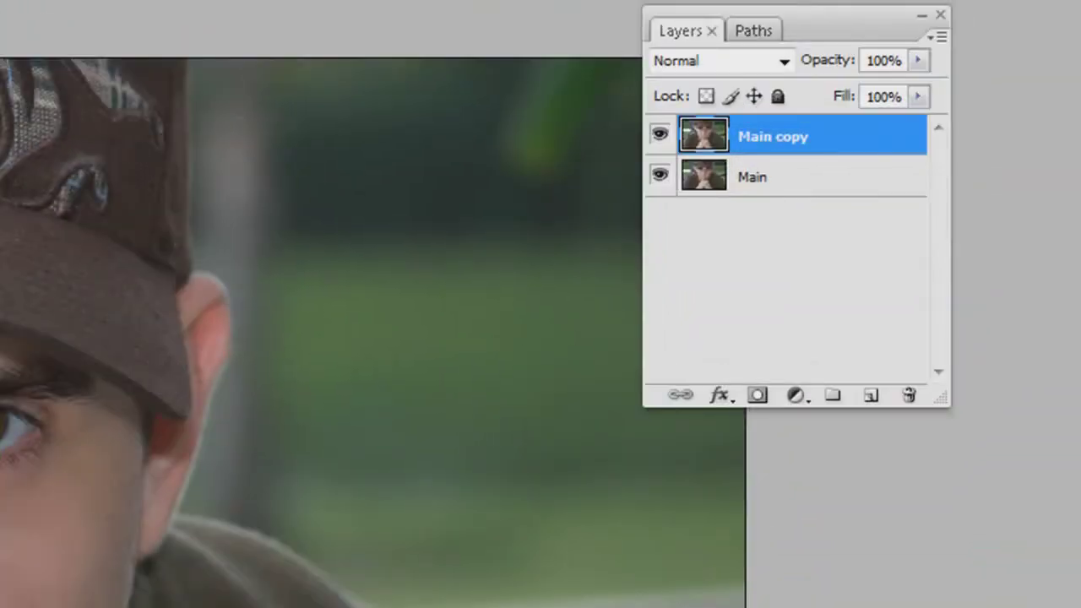
Move the Layers panel beside the photo and select the original Main layer.
{"action": "left_click_drag", "start_coordinate": [861, 36], "coordinate": [764, 206]}
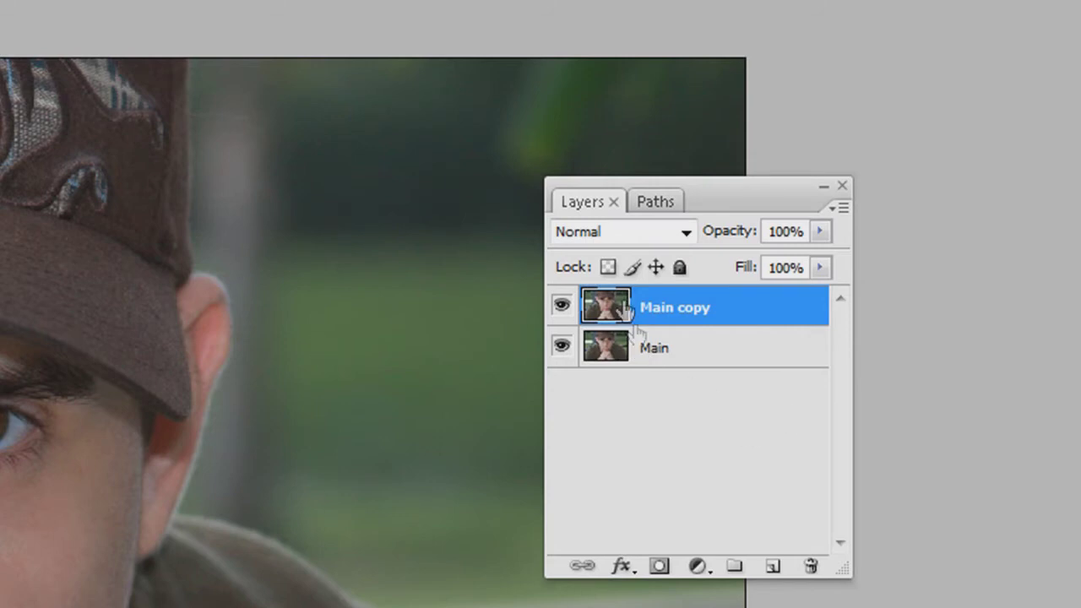
{"action": "left_click", "coordinate": [695, 408]}
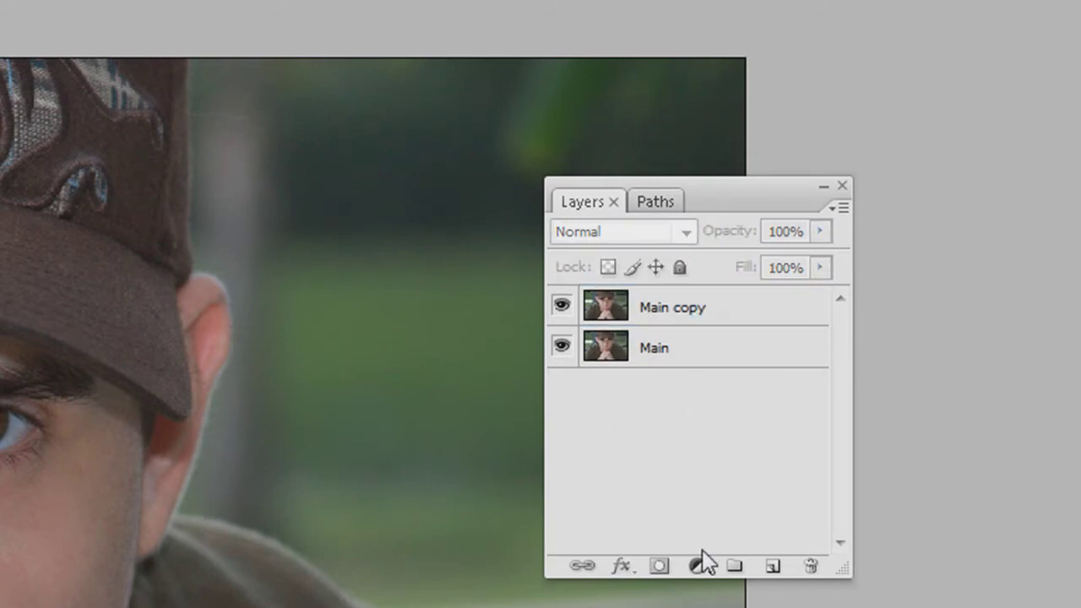
{"action": "left_click", "coordinate": [653, 359]}
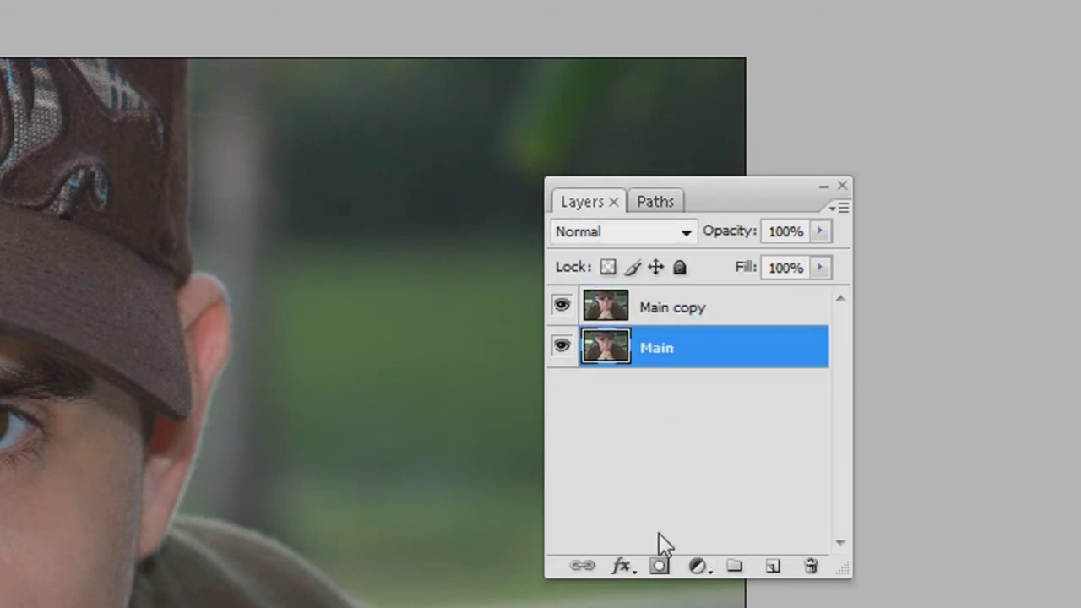
Toggle Main copy's visibility repeatedly to compare the retouch with the original.
{"action": "left_click", "coordinate": [562, 312]}
{"action": "left_click", "coordinate": [562, 313]}
{"action": "key", "text": "alt+bracketright"}
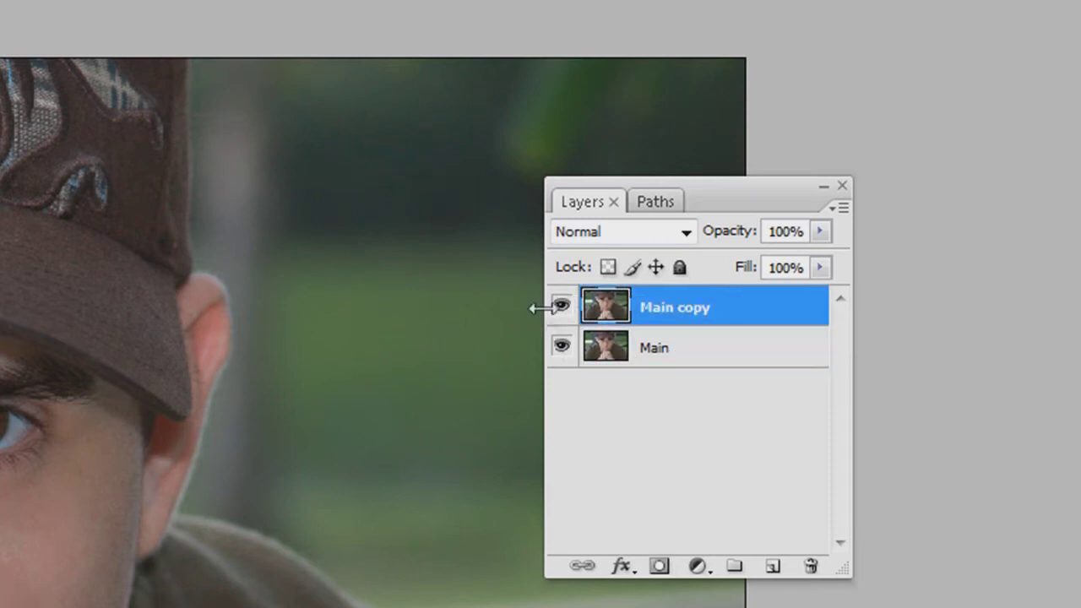
{"action": "left_click", "coordinate": [562, 309]}
{"action": "left_click", "coordinate": [561, 310]}
{"action": "left_click", "coordinate": [560, 307]}
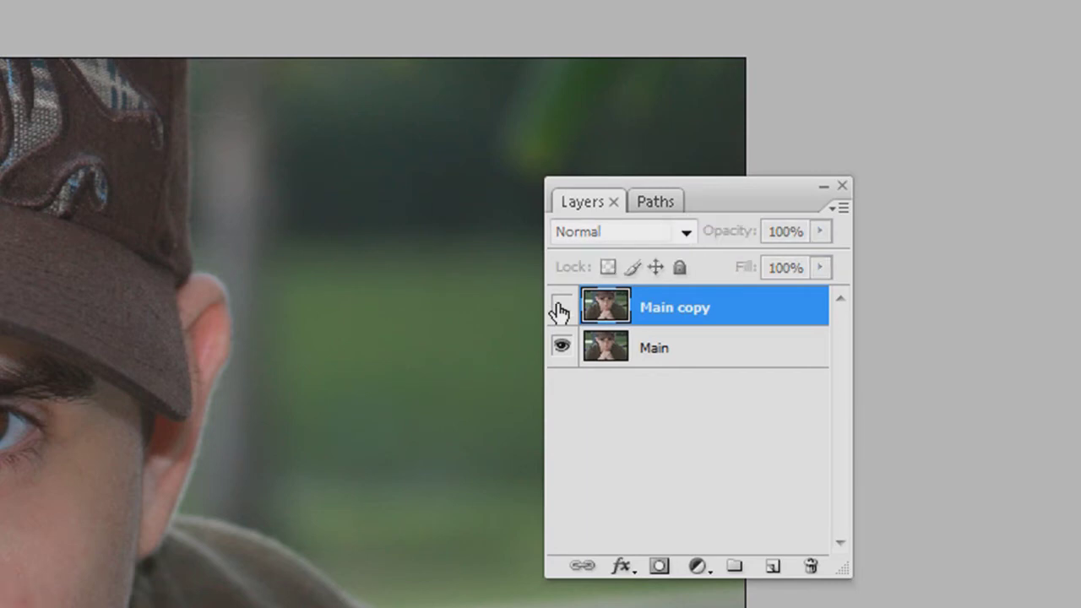
{"action": "left_click", "coordinate": [560, 308]}
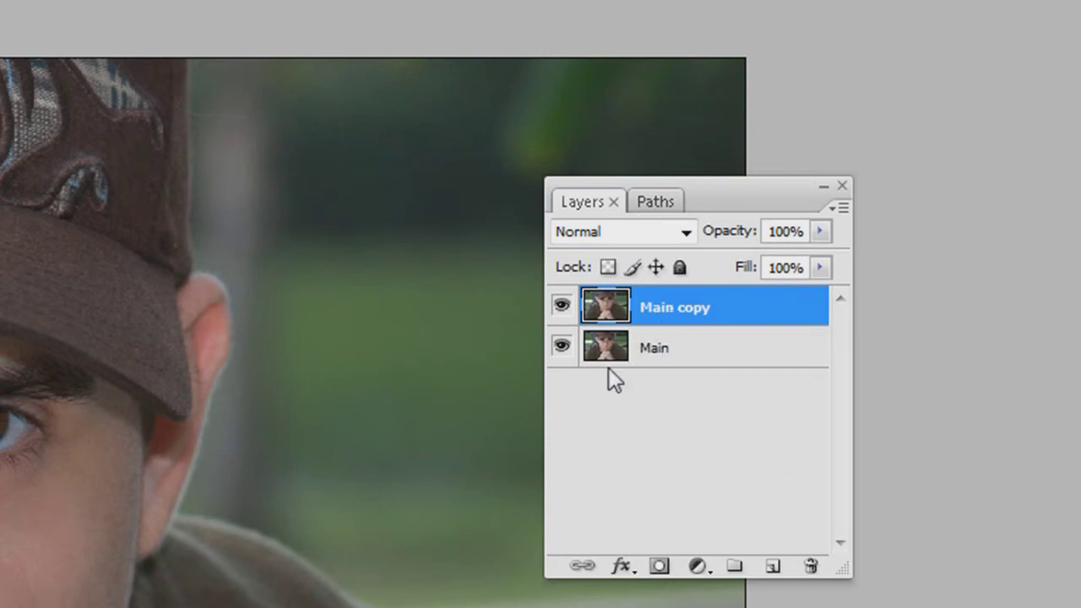
{"action": "left_click", "coordinate": [560, 309]}
{"action": "left_click", "coordinate": [561, 309]}
Delete the original Main layer, rename Main copy to 'Main', and duplicate it with Ctrl+J.
{"action": "left_click_drag", "start_coordinate": [610, 357], "coordinate": [811, 566]}
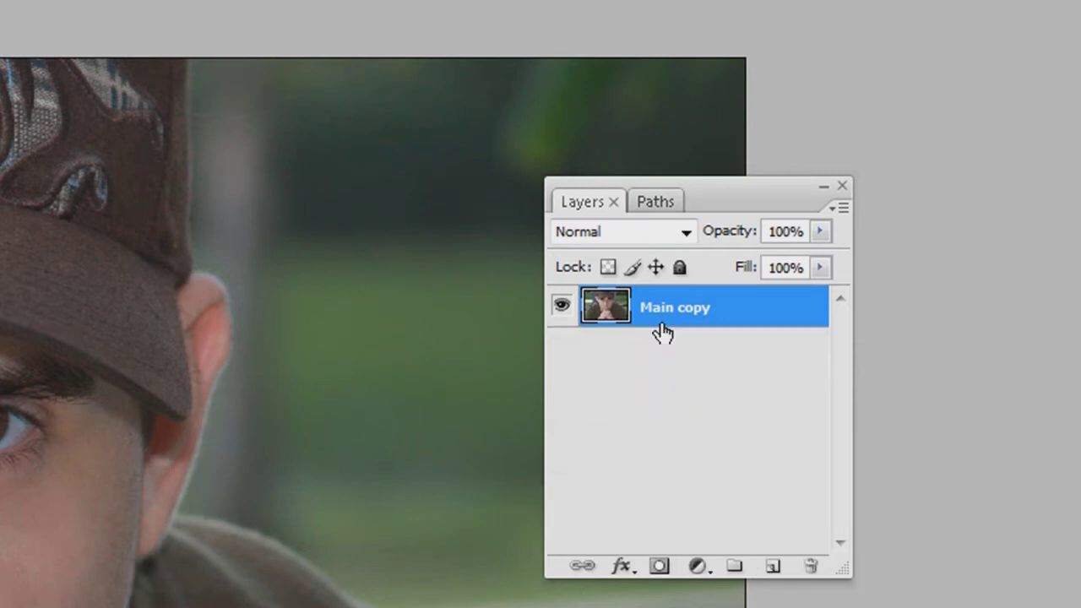
{"action": "double_click", "coordinate": [662, 311]}
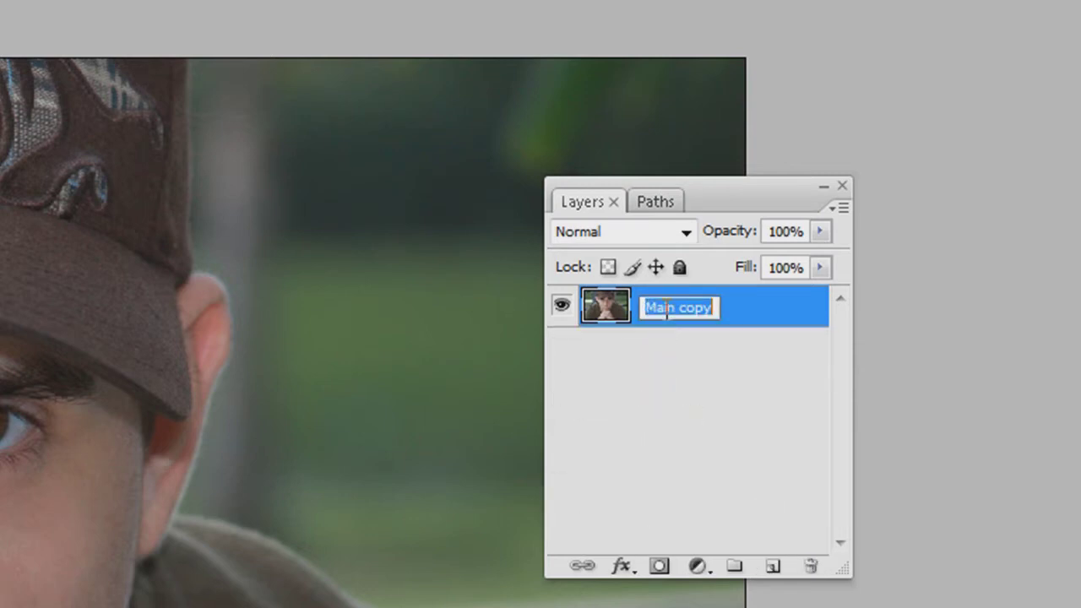
{"action": "type", "text": "Main"}
{"action": "key", "text": "Return"}
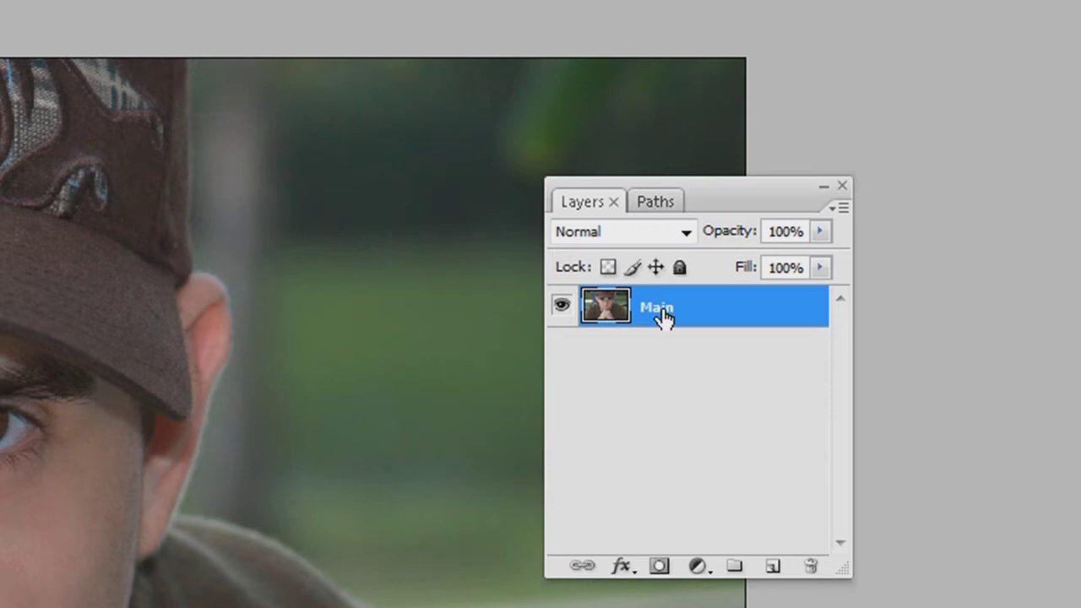
{"action": "key", "text": "ctrl+j"}
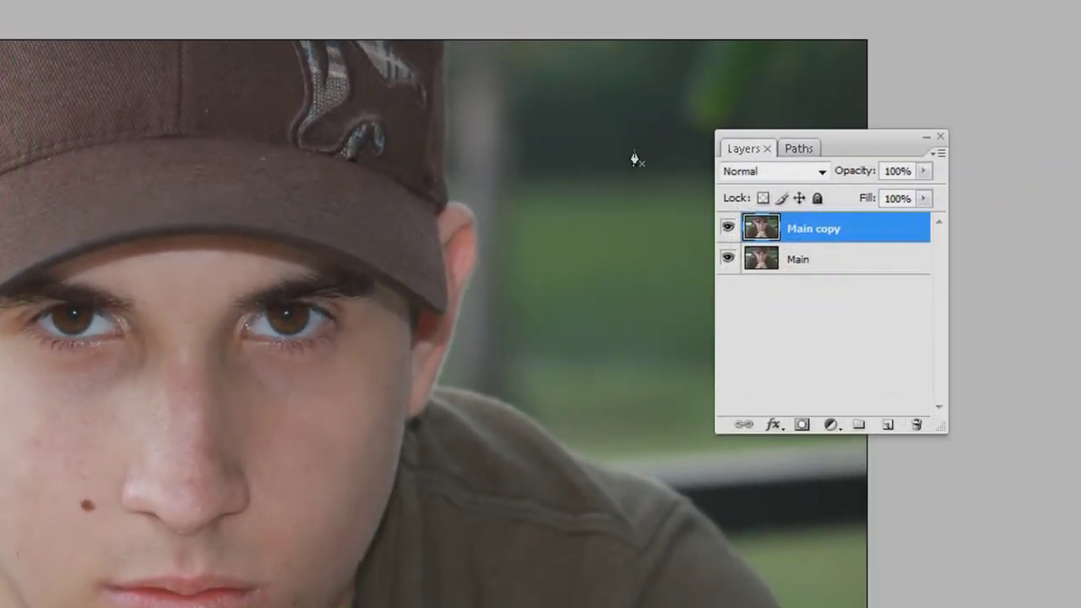
Open the Paths panel and create a new empty Path 1.
{"action": "left_click", "coordinate": [797, 149]}
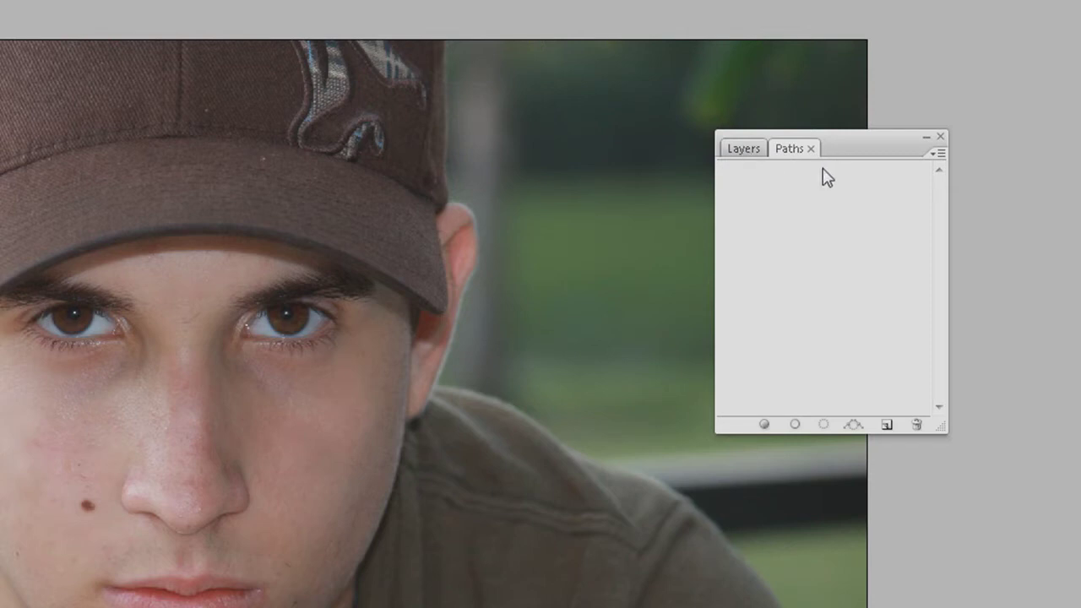
{"action": "left_click", "coordinate": [887, 426]}
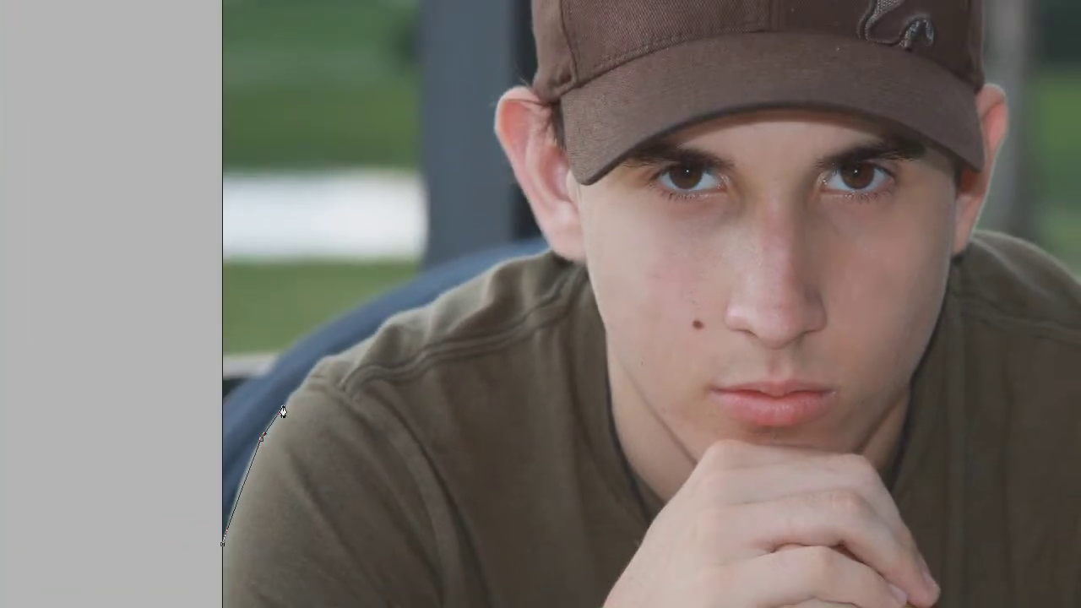
Trace pen anchors up the left shoulder to where it meets the ear.
{"action": "left_click", "coordinate": [283, 406]}
{"action": "left_click", "coordinate": [288, 395]}
{"action": "left_click", "coordinate": [300, 386]}
{"action": "left_click", "coordinate": [317, 358]}
{"action": "left_click", "coordinate": [327, 356]}
{"action": "left_click", "coordinate": [340, 355]}
{"action": "left_click", "coordinate": [376, 339]}
{"action": "left_click", "coordinate": [396, 313]}
{"action": "left_click_drag", "start_coordinate": [430, 302], "coordinate": [443, 293]}
{"action": "left_click_drag", "start_coordinate": [492, 266], "coordinate": [500, 262]}
{"action": "left_click", "coordinate": [547, 243]}
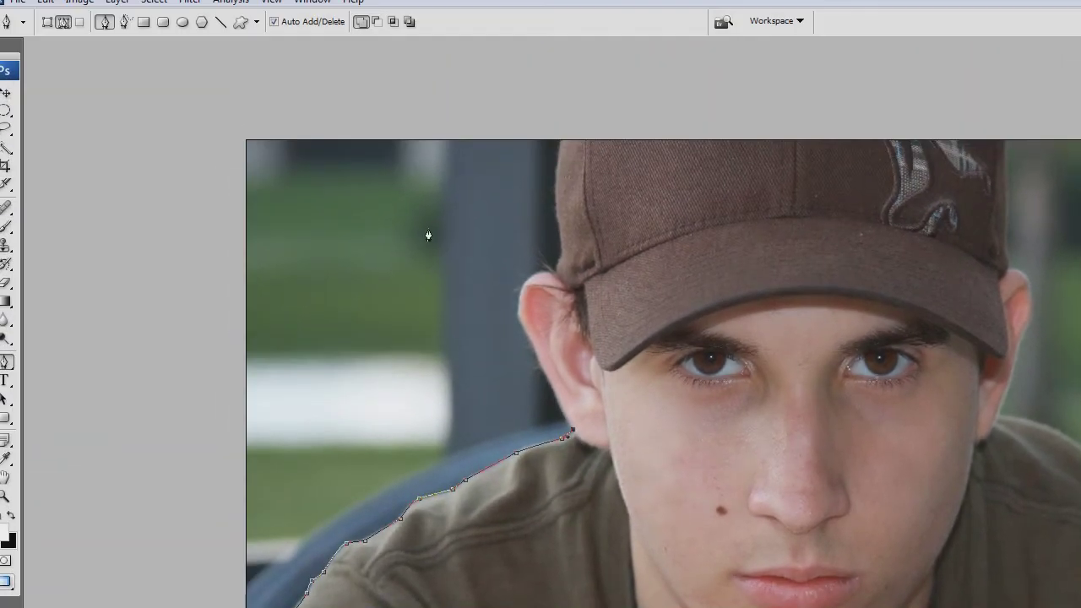
Continue the path around the left ear and up over the cap.
{"action": "left_click", "coordinate": [542, 369]}
{"action": "left_click", "coordinate": [526, 335]}
{"action": "left_click", "coordinate": [517, 315]}
{"action": "left_click", "coordinate": [535, 275]}
{"action": "left_click_drag", "start_coordinate": [540, 275], "coordinate": [551, 277]}
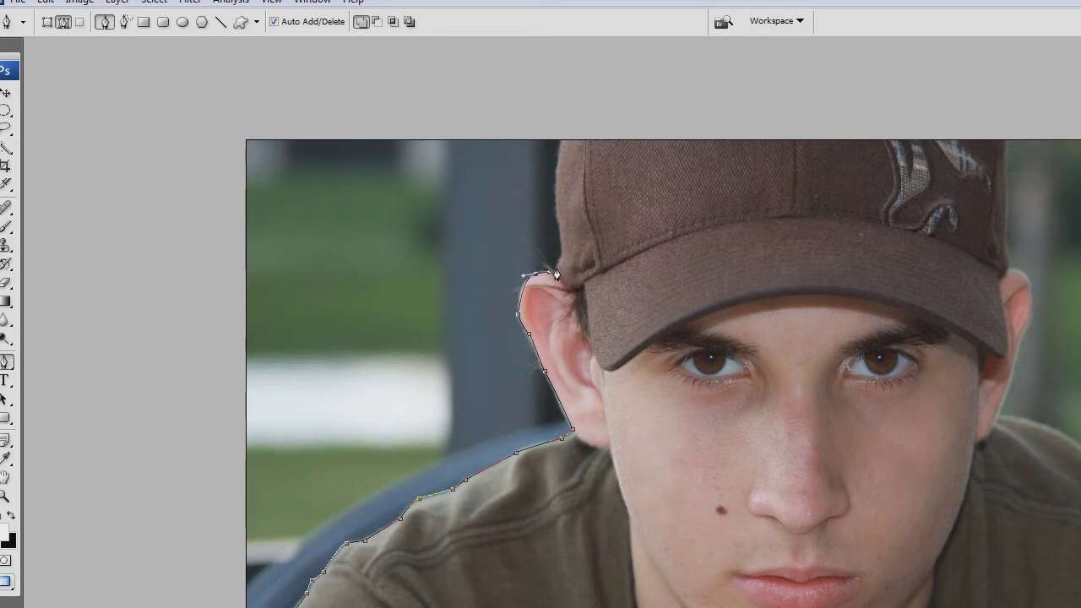
{"action": "left_click", "coordinate": [556, 268]}
{"action": "left_click_drag", "start_coordinate": [558, 223], "coordinate": [560, 152]}
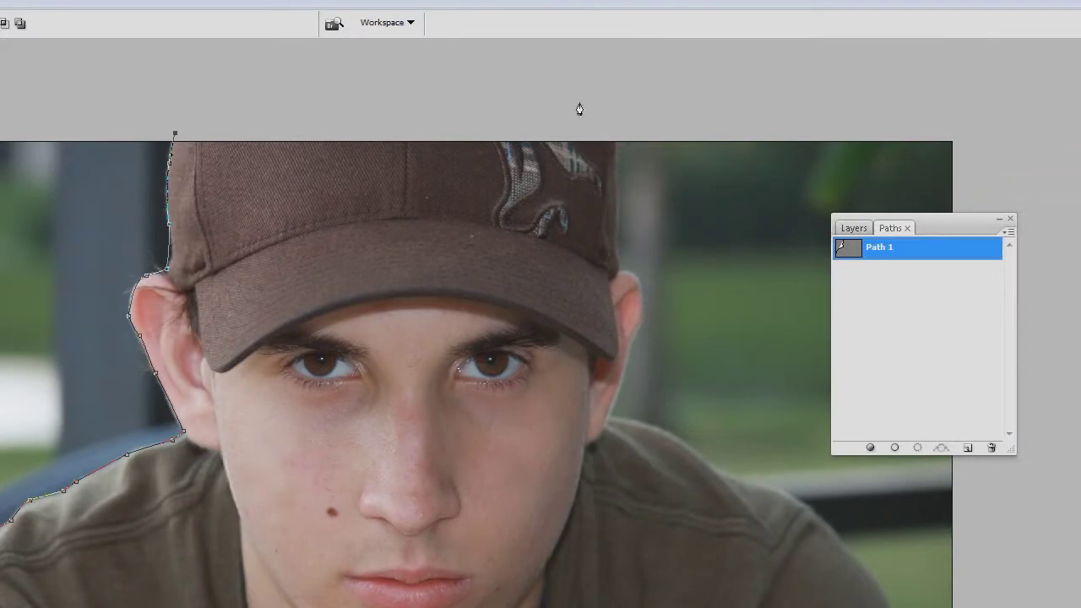
{"action": "left_click_drag", "start_coordinate": [609, 102], "coordinate": [624, 269]}
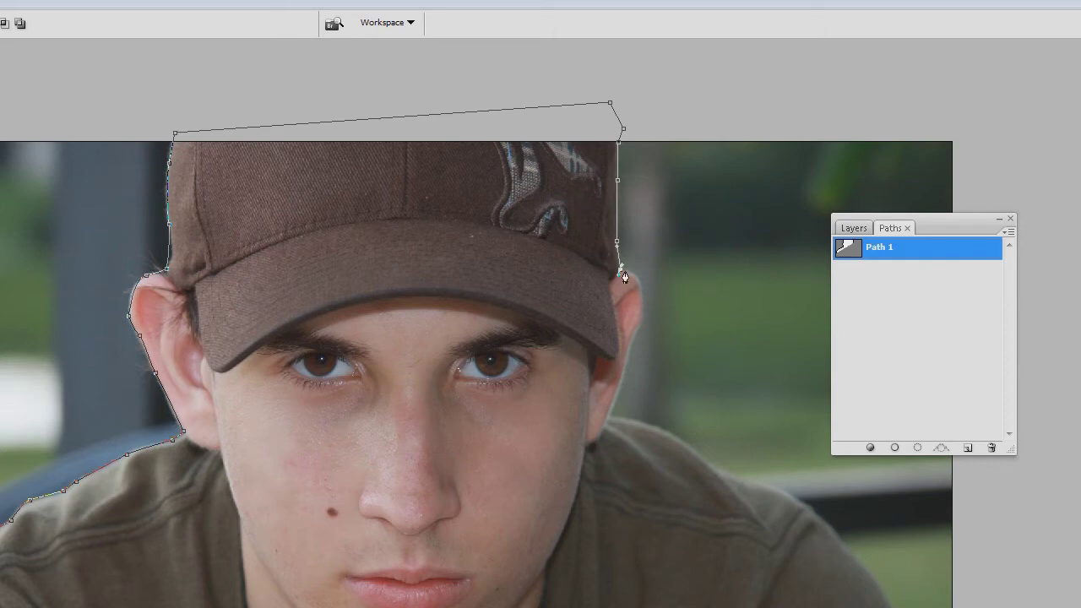
Carry the path past the right ear, down the right shoulder, and close above the cap.
{"action": "left_click", "coordinate": [642, 289]}
{"action": "left_click_drag", "start_coordinate": [635, 326], "coordinate": [631, 338]}
{"action": "left_click_drag", "start_coordinate": [609, 422], "coordinate": [648, 416]}
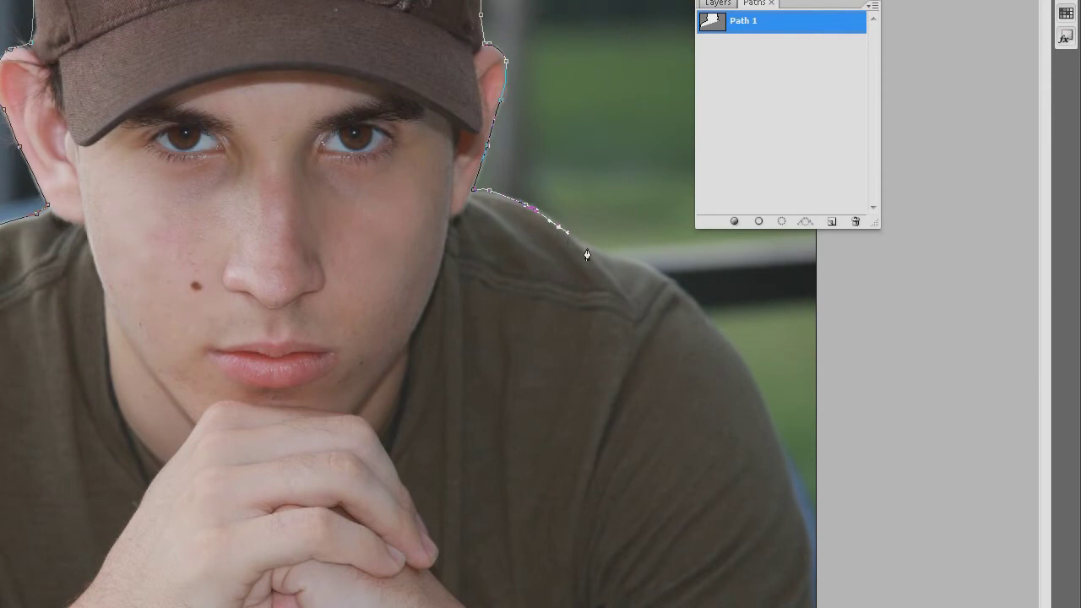
{"action": "left_click_drag", "start_coordinate": [589, 247], "coordinate": [687, 293]}
{"action": "left_click", "coordinate": [704, 313]}
{"action": "left_click_drag", "start_coordinate": [724, 337], "coordinate": [736, 358]}
{"action": "left_click_drag", "start_coordinate": [763, 401], "coordinate": [767, 418]}
{"action": "left_click_drag", "start_coordinate": [788, 454], "coordinate": [793, 468]}
{"action": "left_click_drag", "start_coordinate": [809, 507], "coordinate": [825, 531]}
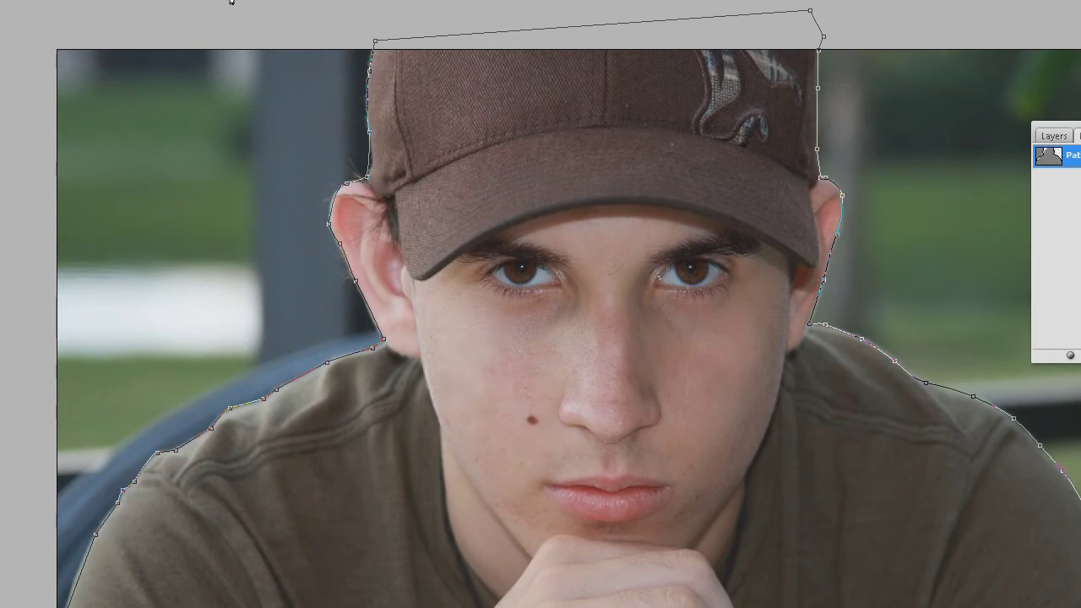
{"action": "left_click", "coordinate": [63, 10]}
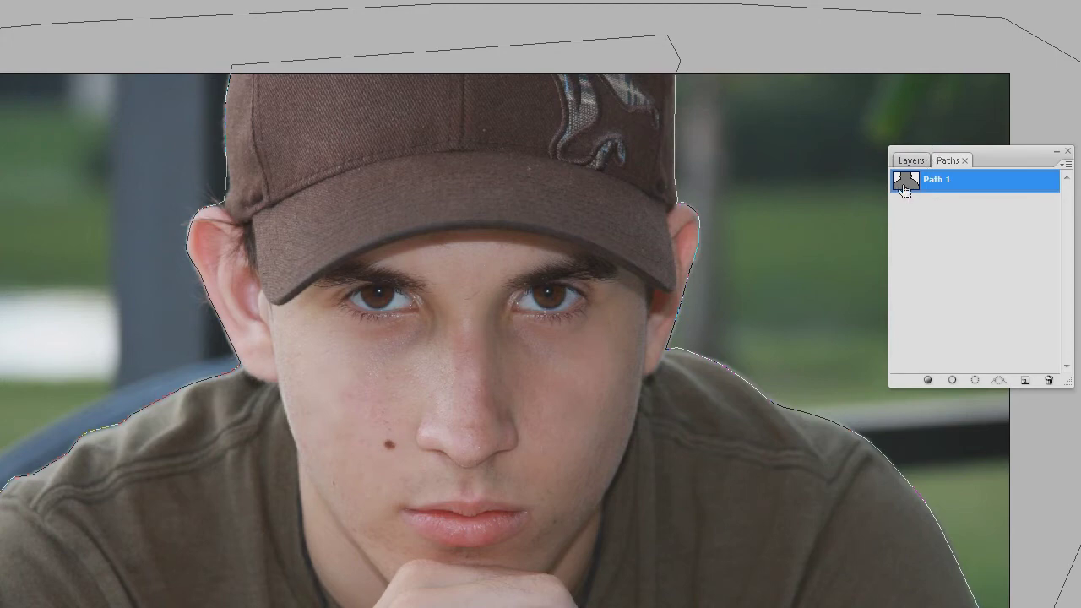
Load Path 1 as a selection, try and undo a black fill, then select Main.
{"action": "left_click", "coordinate": [903, 190], "text": "ctrl"}
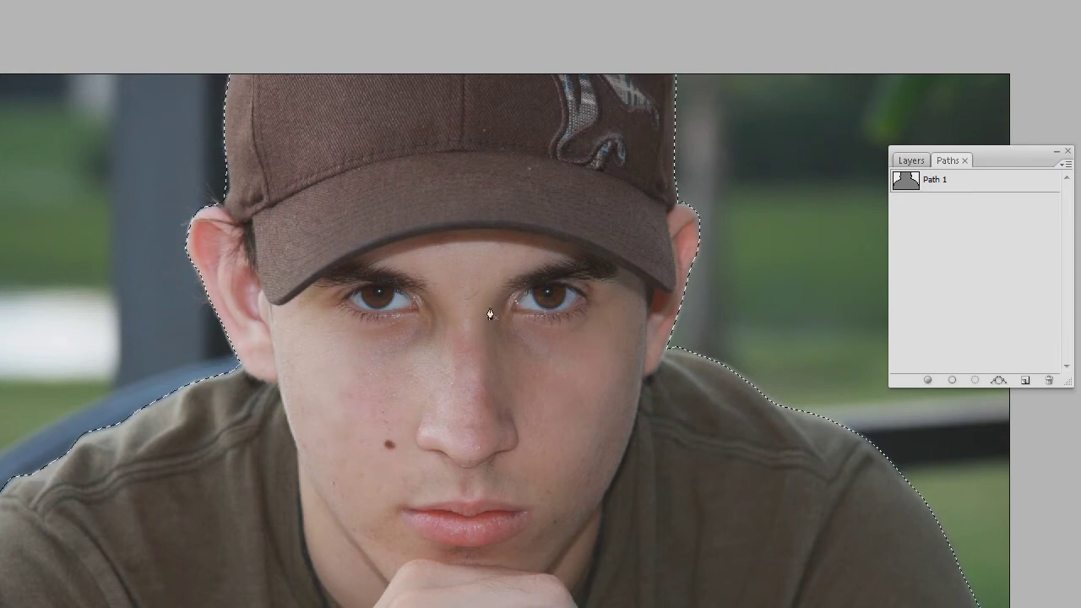
{"action": "left_click", "coordinate": [911, 161]}
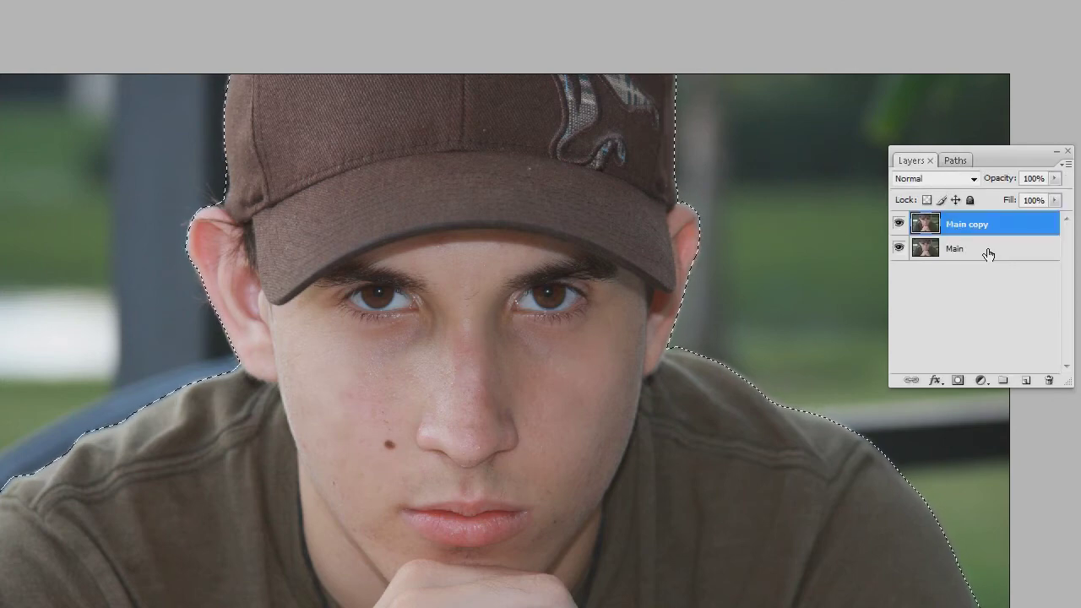
{"action": "key", "text": "alt+BackSpace"}
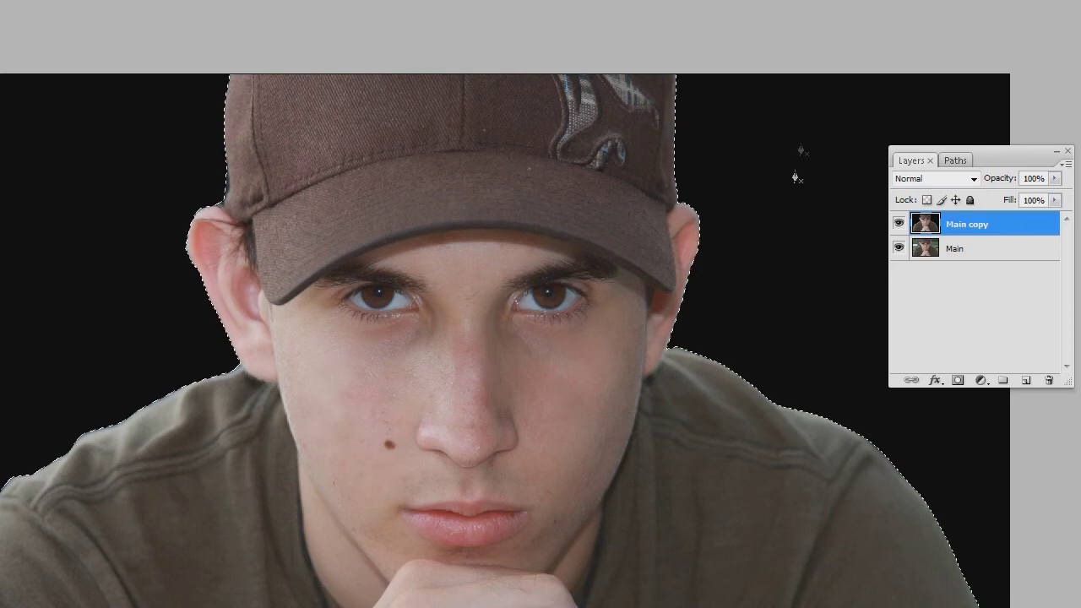
{"action": "key", "text": "ctrl+z"}
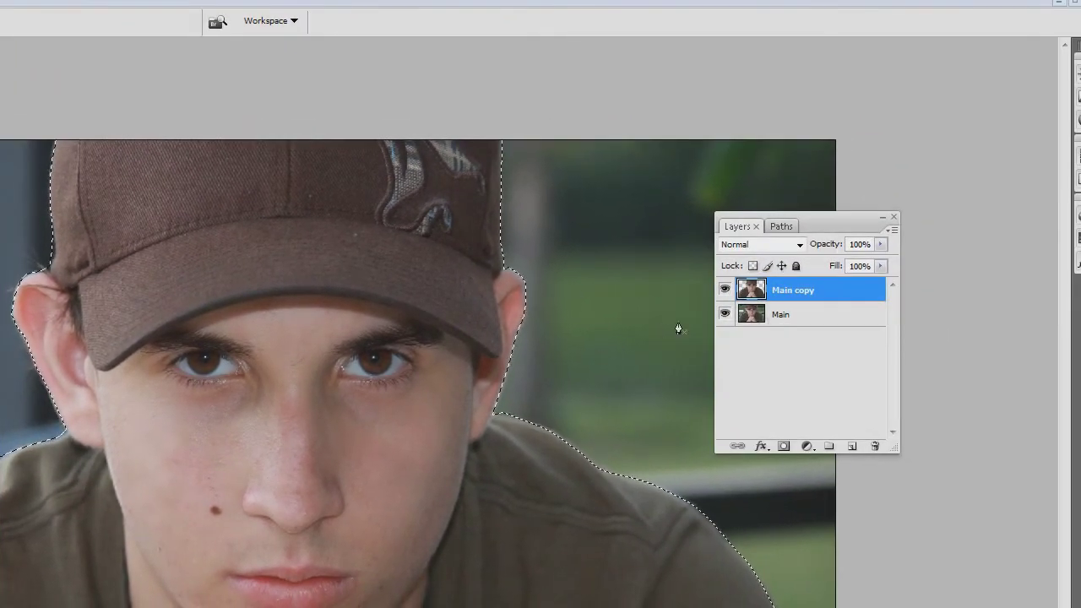
{"action": "left_click", "coordinate": [785, 314]}
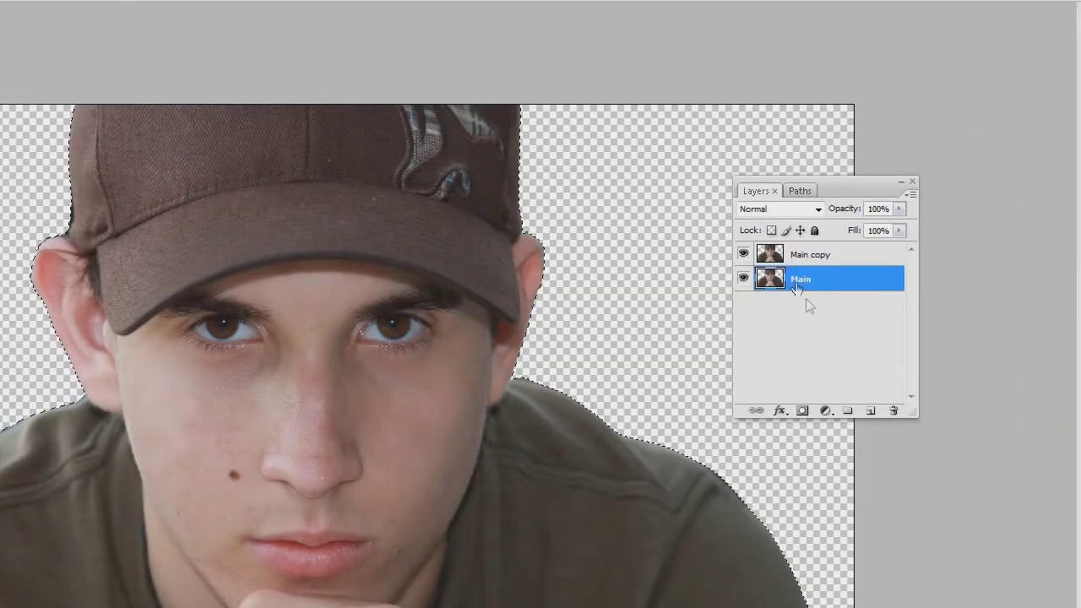
Add a new layer below Main, deselect, and fill it with a vertical grey gradient.
{"action": "left_click", "coordinate": [867, 413]}
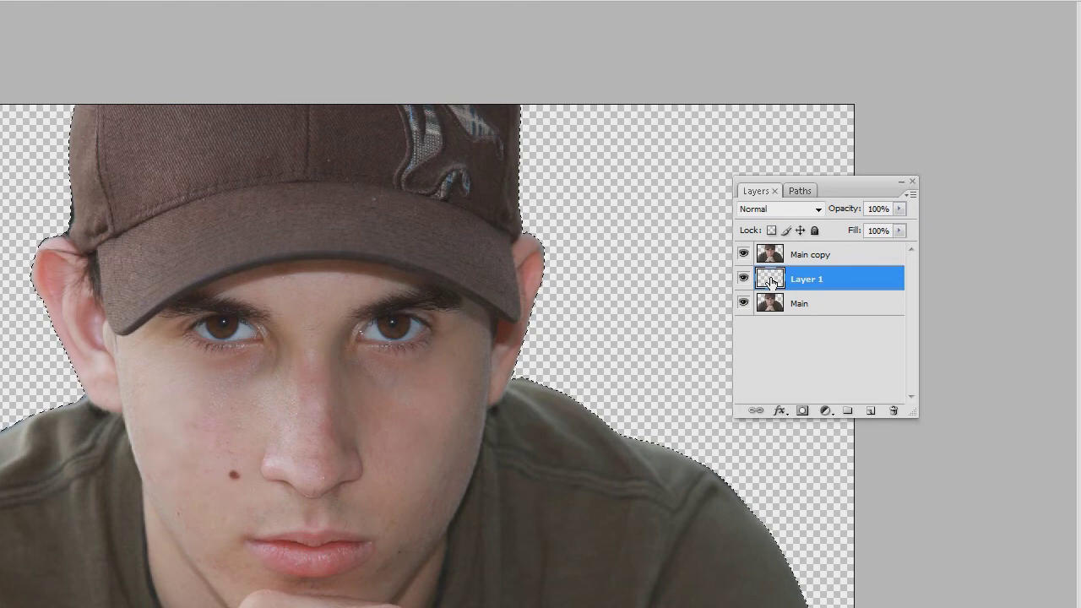
{"action": "left_click_drag", "start_coordinate": [774, 289], "coordinate": [777, 317]}
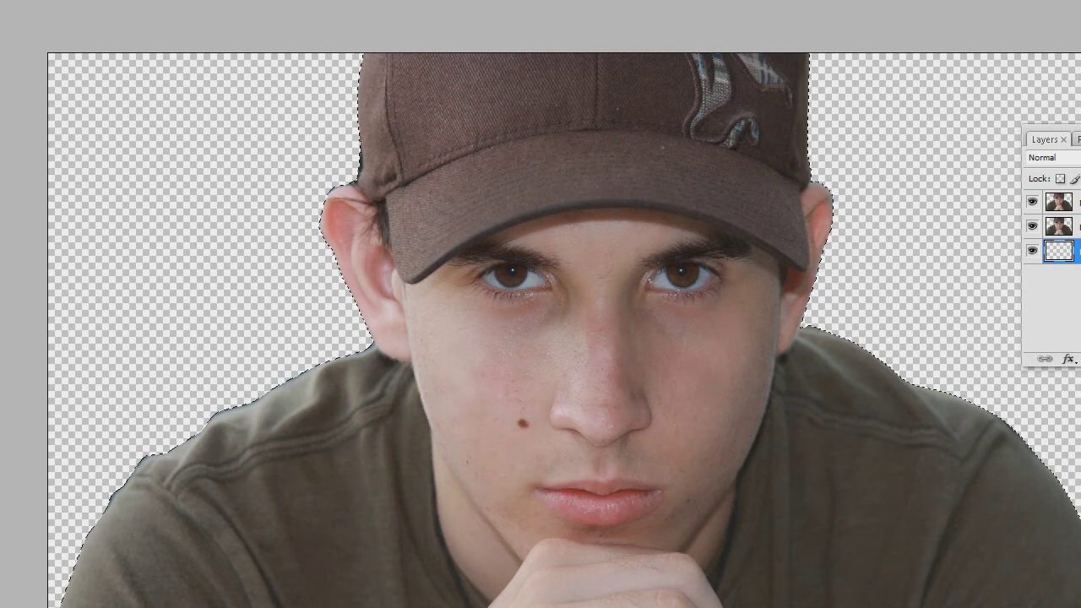
{"action": "key", "text": "ctrl+d"}
{"action": "left_click_drag", "start_coordinate": [298, 59], "coordinate": [298, 257]}
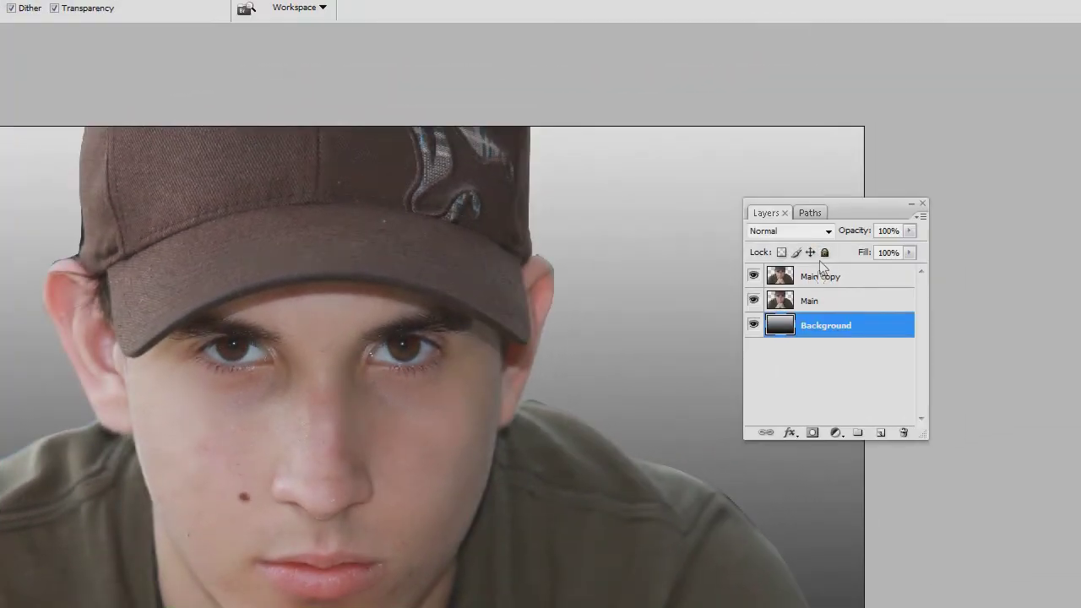
{"action": "left_click", "coordinate": [821, 276]}
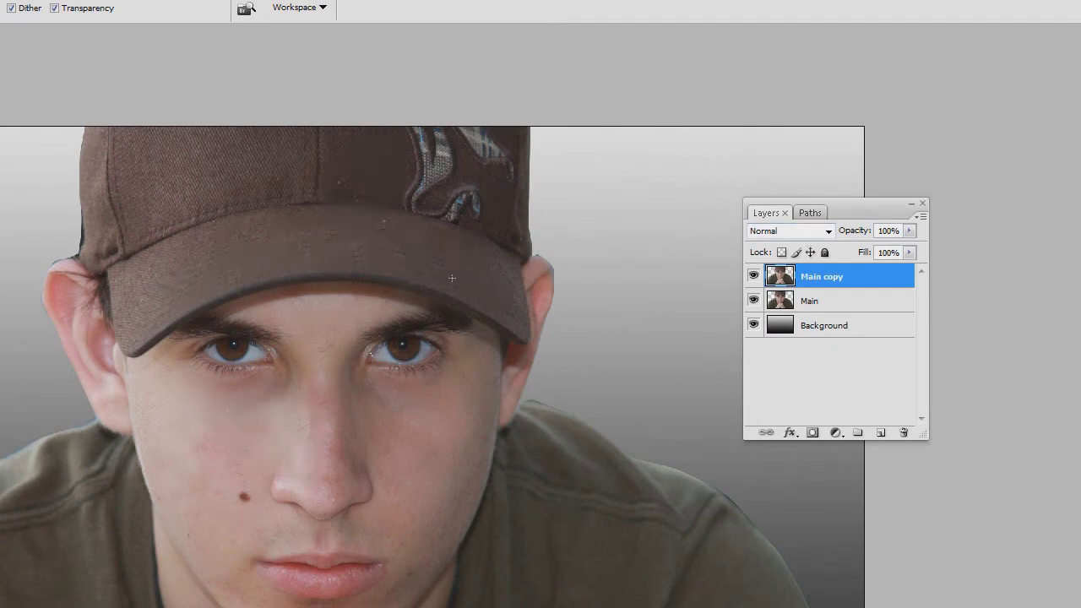
{"action": "left_click", "coordinate": [809, 213]}
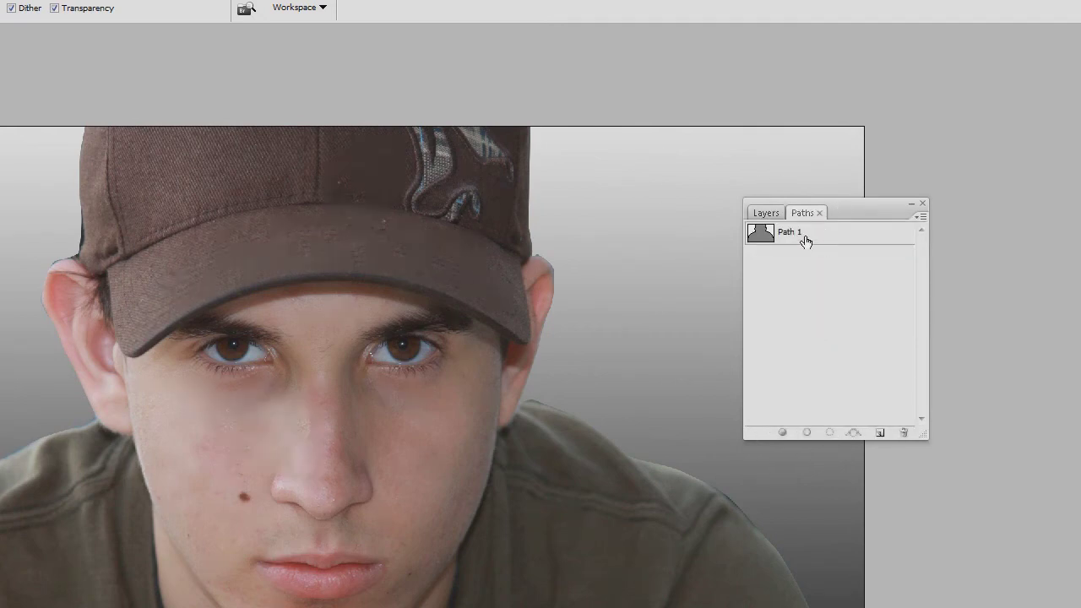
{"action": "left_click", "coordinate": [766, 213]}
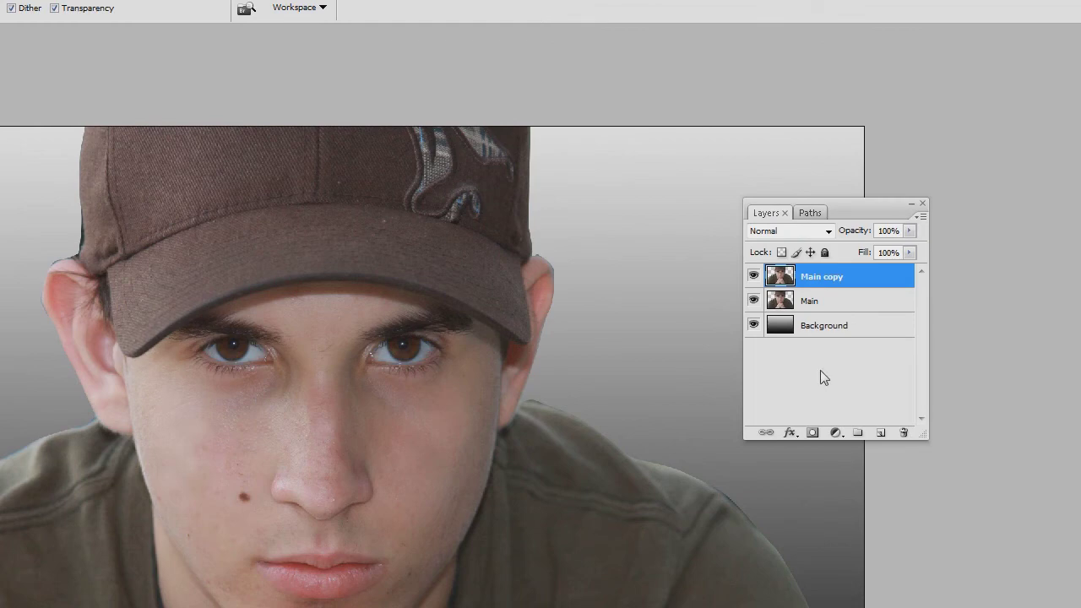
{"action": "left_click", "coordinate": [809, 213]}
{"action": "left_click", "coordinate": [762, 233], "text": "ctrl"}
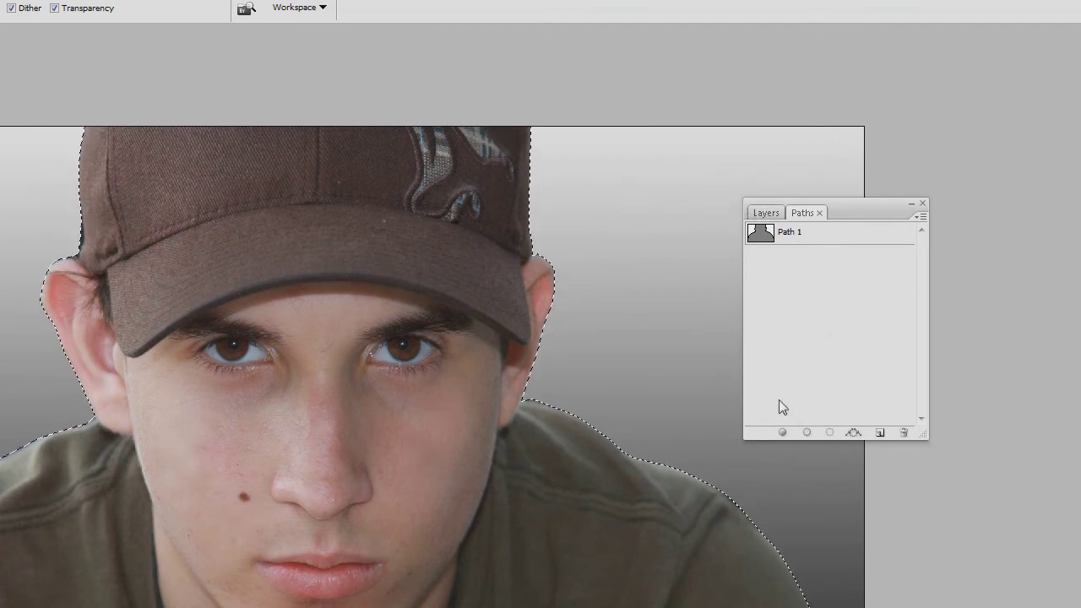
{"action": "key", "text": "ctrl+d"}
{"action": "left_click", "coordinate": [764, 211]}
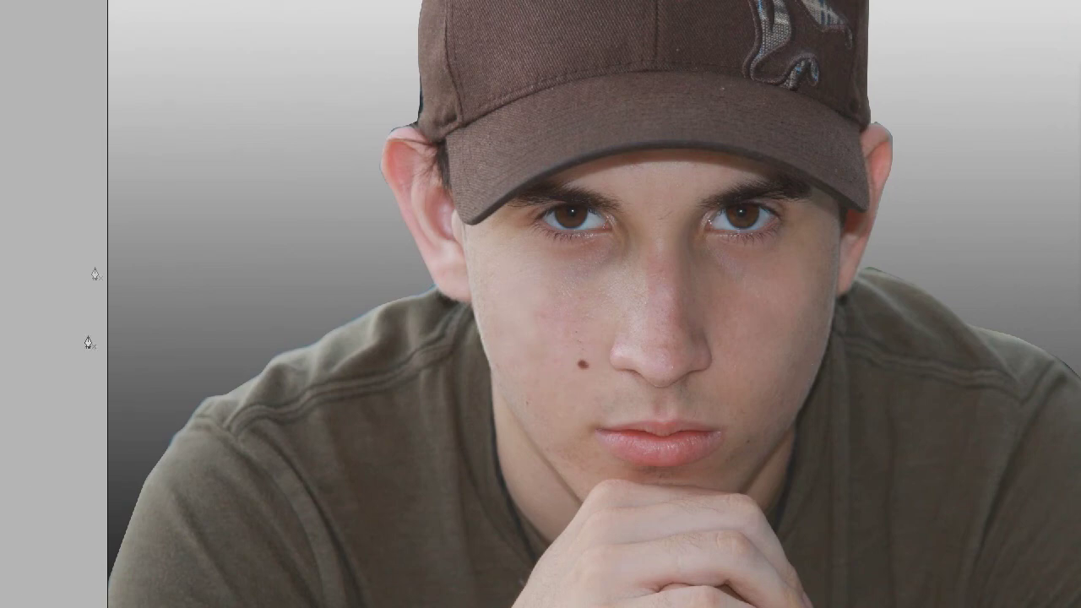
Create a new Path 2 and begin placing Pen points down the left jawline.
{"action": "left_click", "coordinate": [484, 314]}
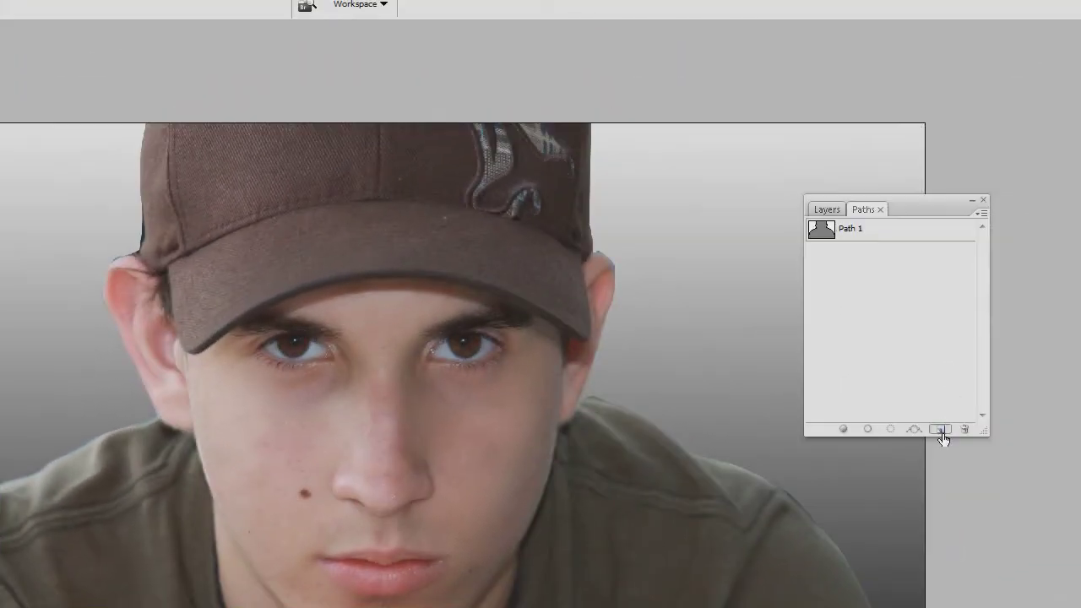
{"action": "left_click", "coordinate": [940, 431]}
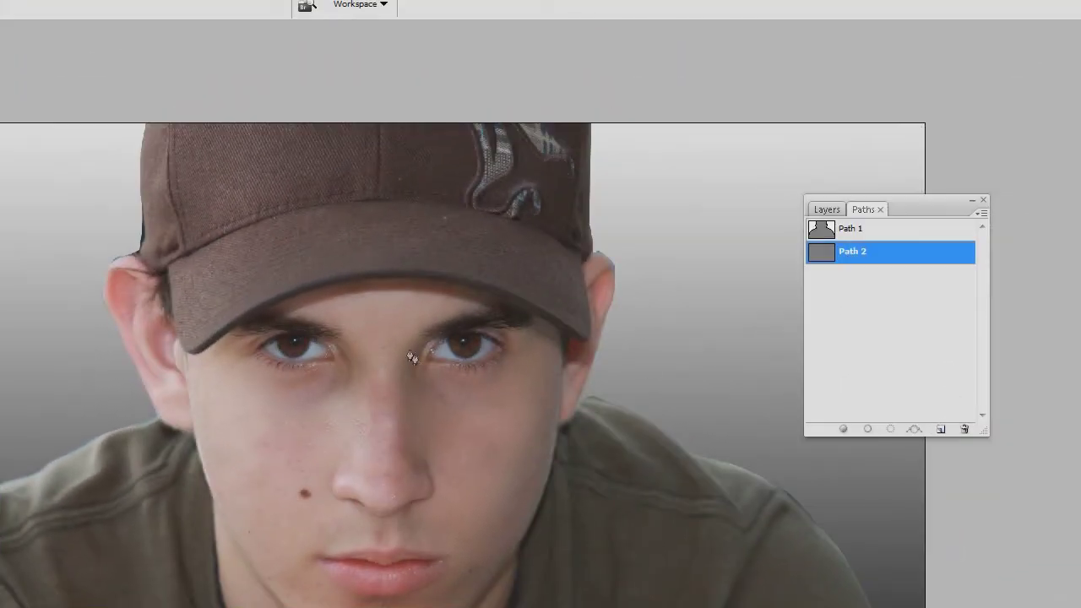
{"action": "left_click", "coordinate": [201, 464]}
{"action": "left_click", "coordinate": [217, 503]}
{"action": "left_click", "coordinate": [443, 258]}
{"action": "left_click", "coordinate": [452, 275]}
{"action": "left_click", "coordinate": [460, 294]}
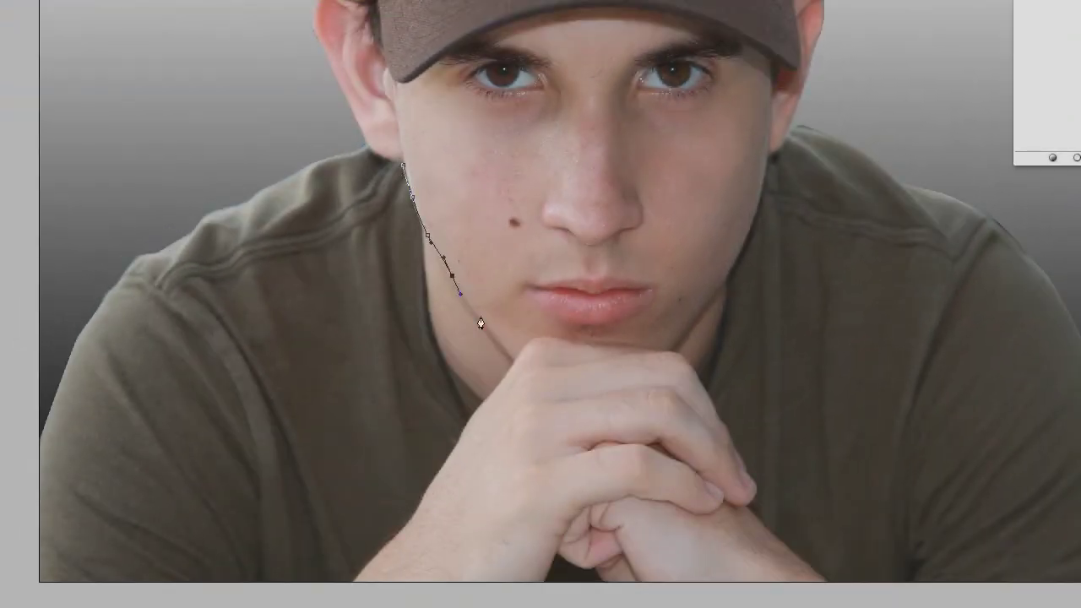
Curve the path along the jaw, around the chin and up the right jawline.
{"action": "left_click_drag", "start_coordinate": [487, 328], "coordinate": [496, 337]}
{"action": "left_click_drag", "start_coordinate": [543, 344], "coordinate": [556, 340]}
{"action": "left_click", "coordinate": [727, 280]}
{"action": "left_click", "coordinate": [761, 209]}
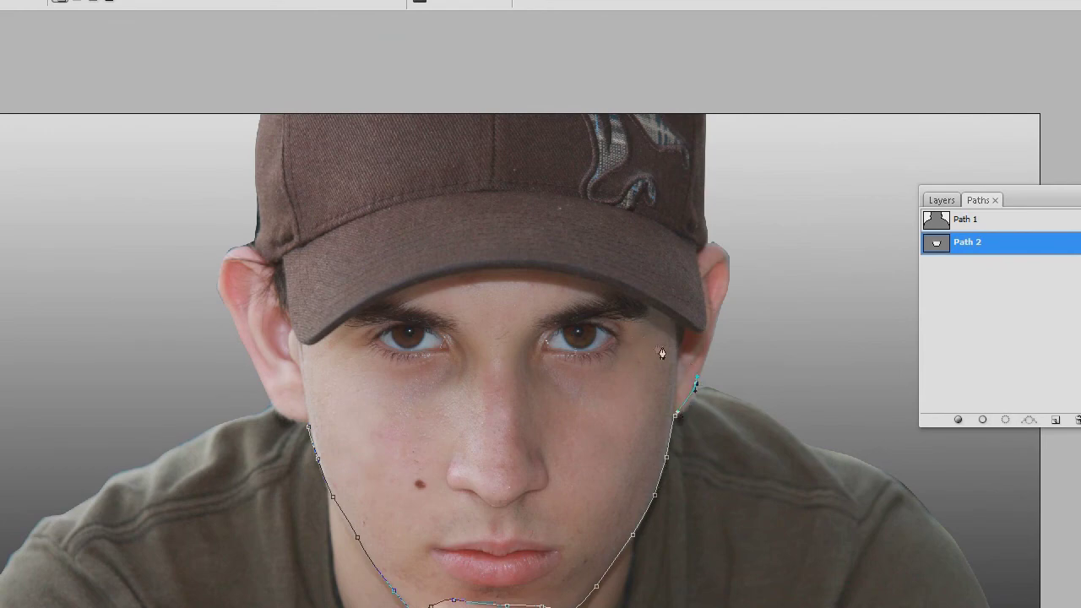
Curve Path 2 under the eyes and over the nose bridge, close it, and load it as a selection.
{"action": "left_click", "coordinate": [632, 340]}
{"action": "left_click_drag", "start_coordinate": [606, 366], "coordinate": [539, 365]}
{"action": "left_click_drag", "start_coordinate": [488, 328], "coordinate": [432, 366]}
{"action": "left_click_drag", "start_coordinate": [355, 347], "coordinate": [303, 378]}
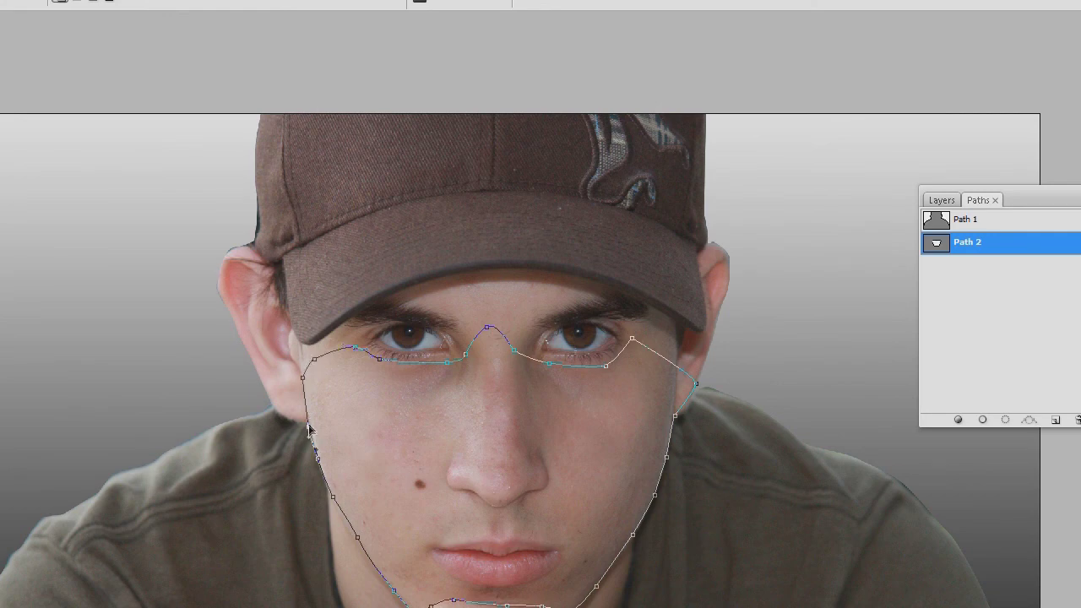
{"action": "left_click", "coordinate": [308, 421]}
{"action": "left_click", "coordinate": [973, 272]}
{"action": "left_click", "coordinate": [936, 245], "text": "ctrl"}
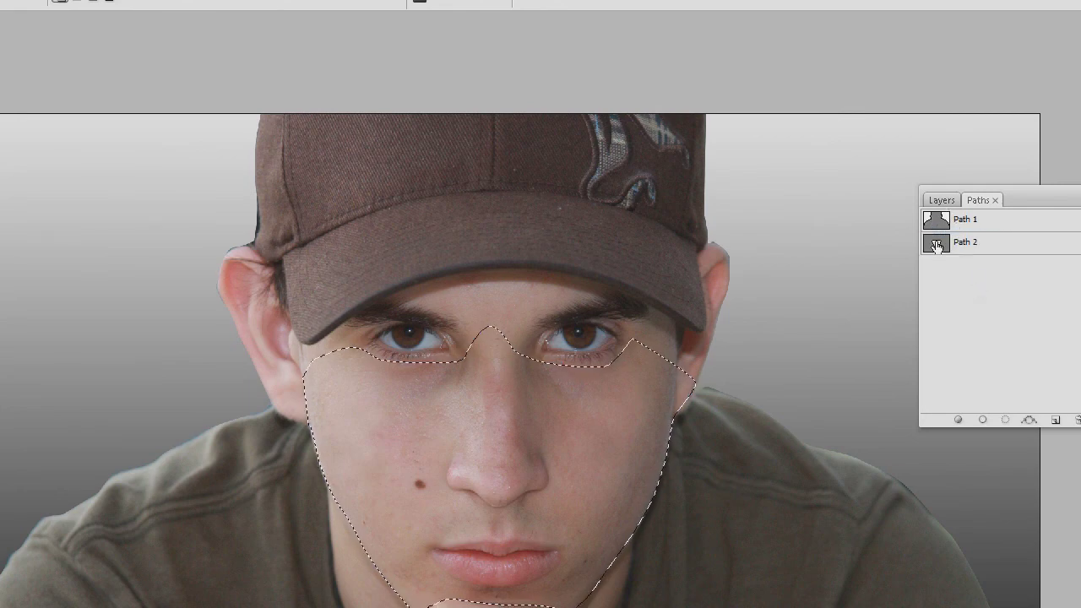
Apply a 20-pixel feather to the lower-face selection, preview it with a black fill, then undo the fill.
{"action": "left_click", "coordinate": [941, 200]}
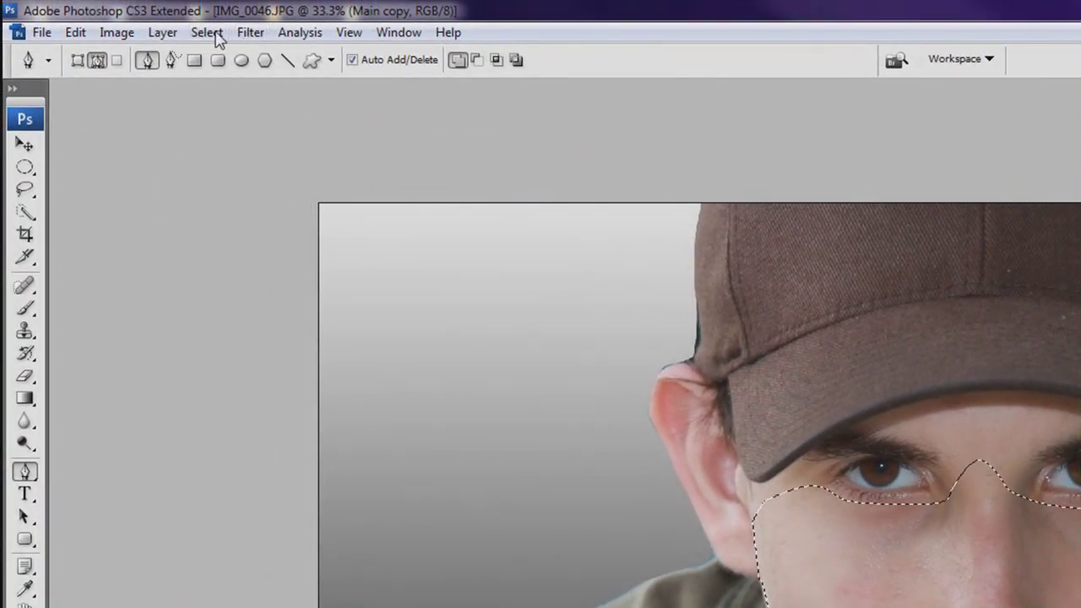
{"action": "left_click", "coordinate": [207, 33]}
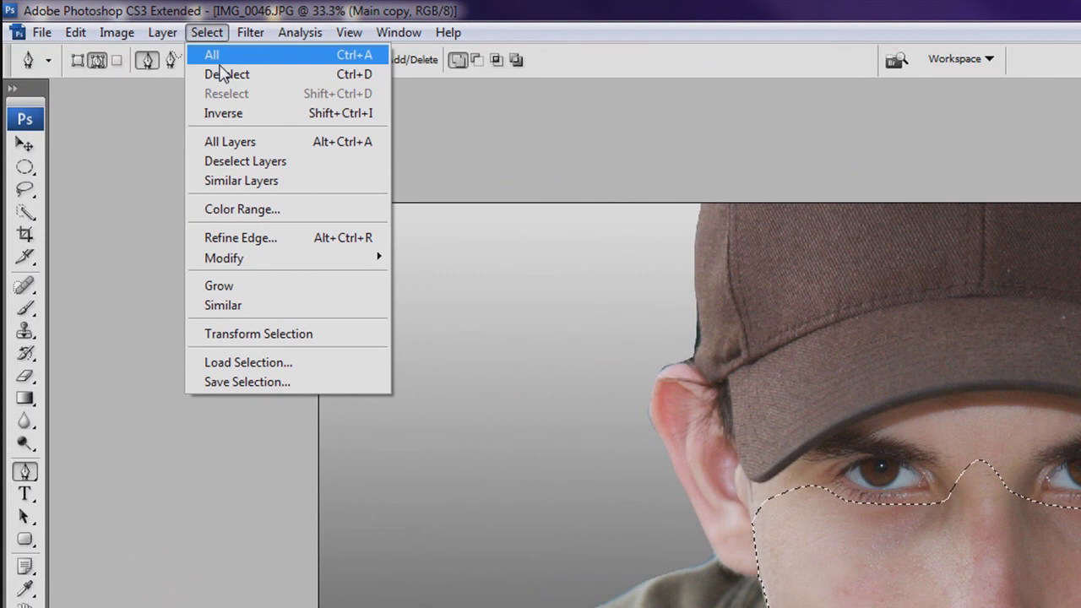
{"action": "mouse_move", "coordinate": [269, 264]}
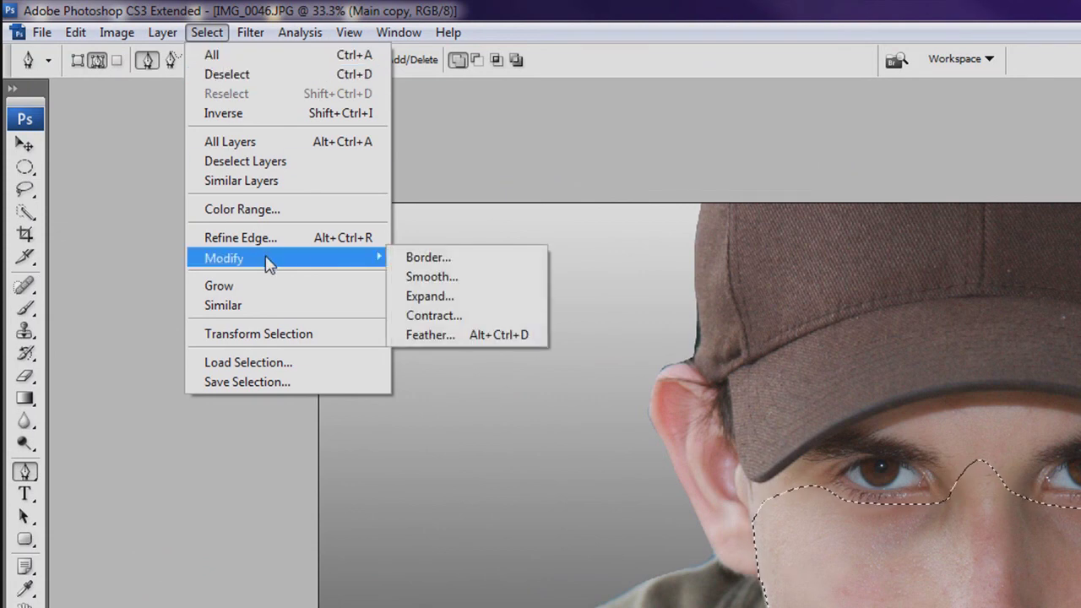
{"action": "left_click", "coordinate": [449, 336]}
{"action": "left_click_drag", "start_coordinate": [922, 380], "coordinate": [456, 402]}
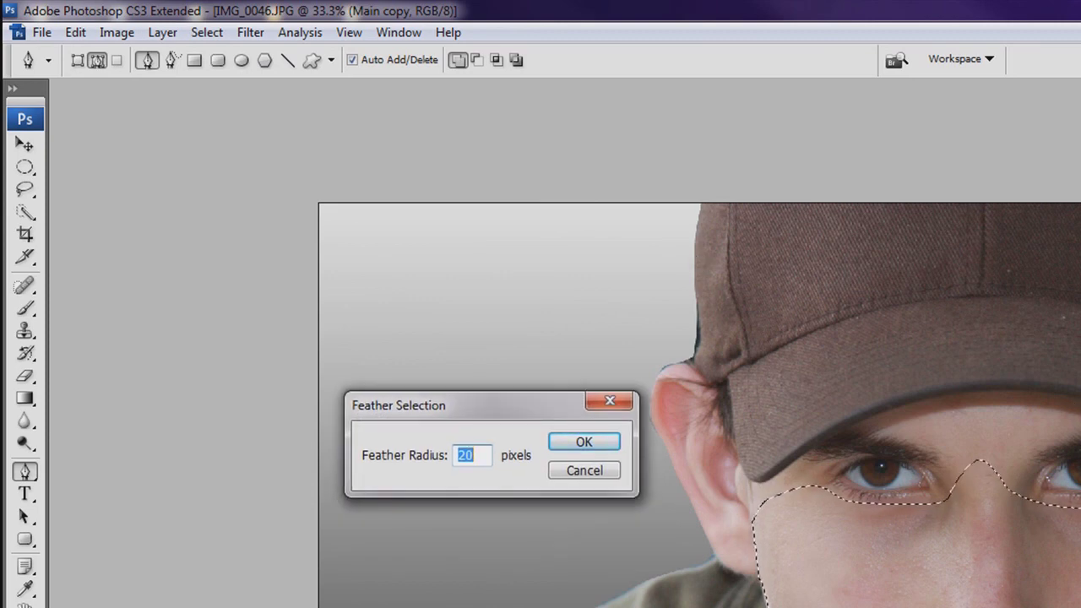
{"action": "key", "text": "Return"}
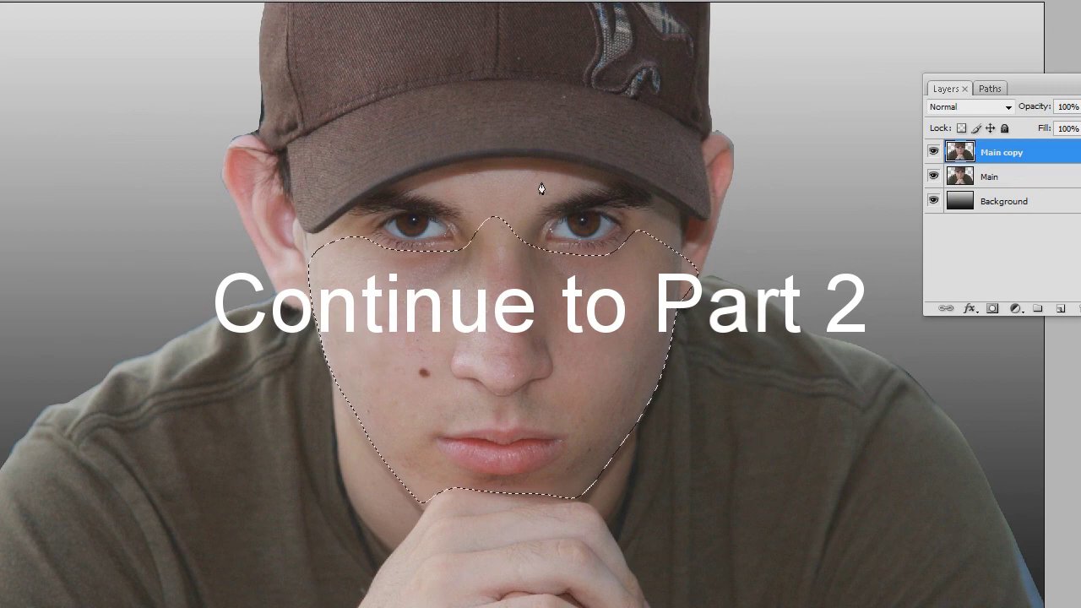
{"action": "key", "text": "alt+BackSpace"}
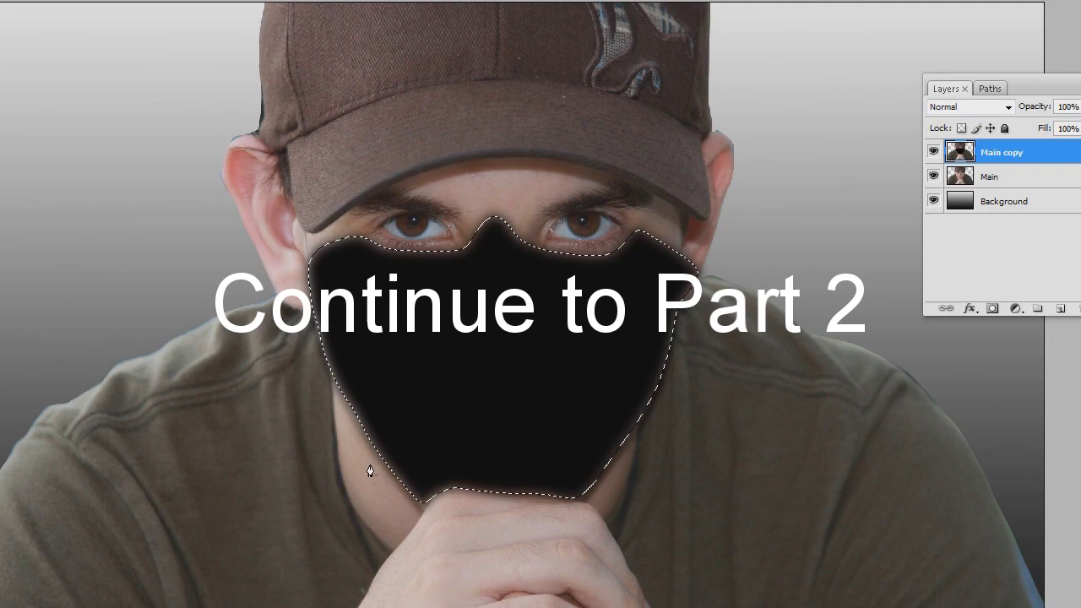
{"action": "key", "text": "ctrl+z"}
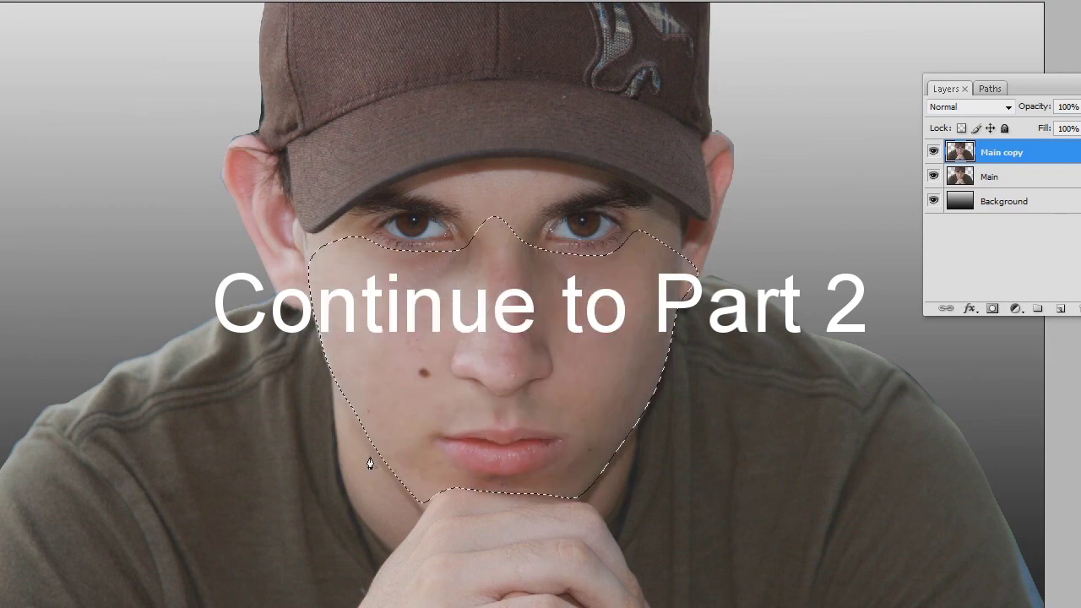